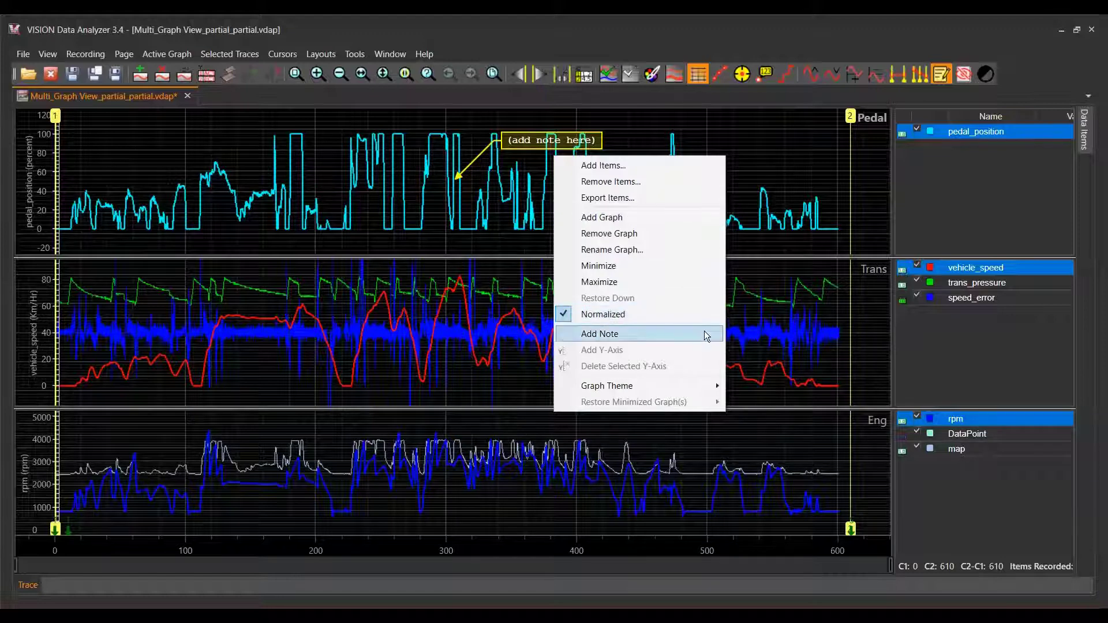
# - Add two notes to the Pedal graph, and place a third one near time 430 with note mode switched on
pyautogui.click(704, 332)
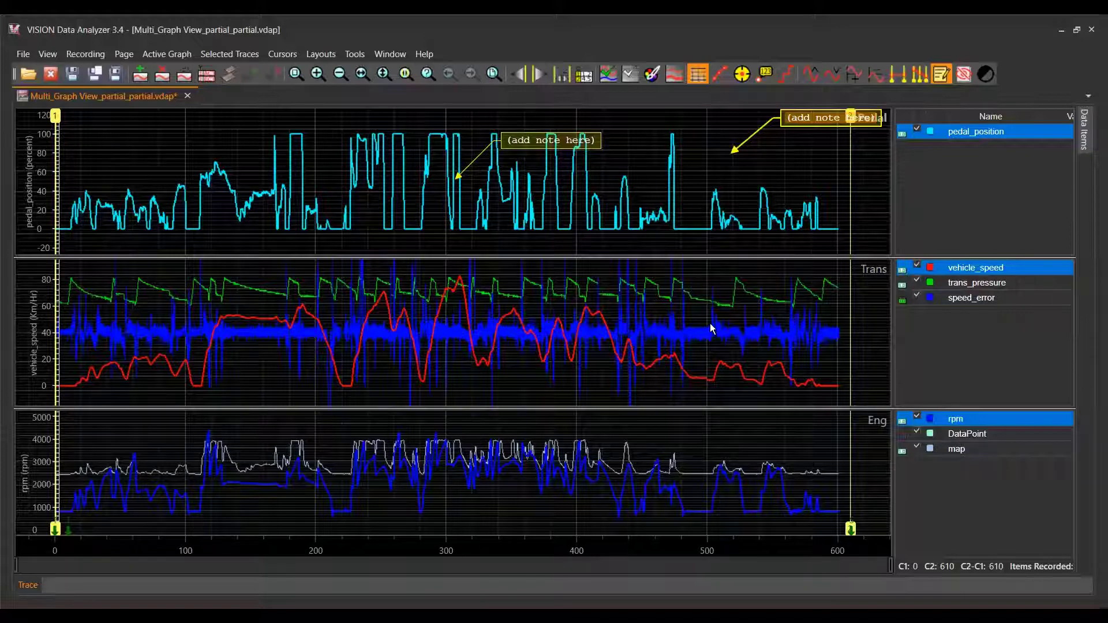
pyautogui.rightClick(710, 329)
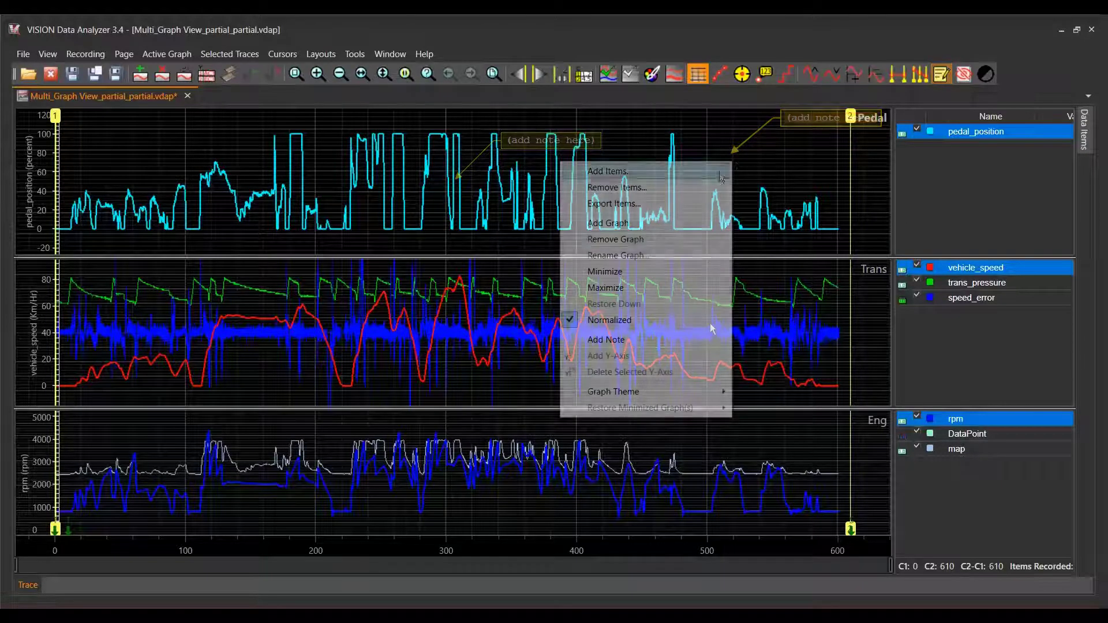
pyautogui.click(659, 346)
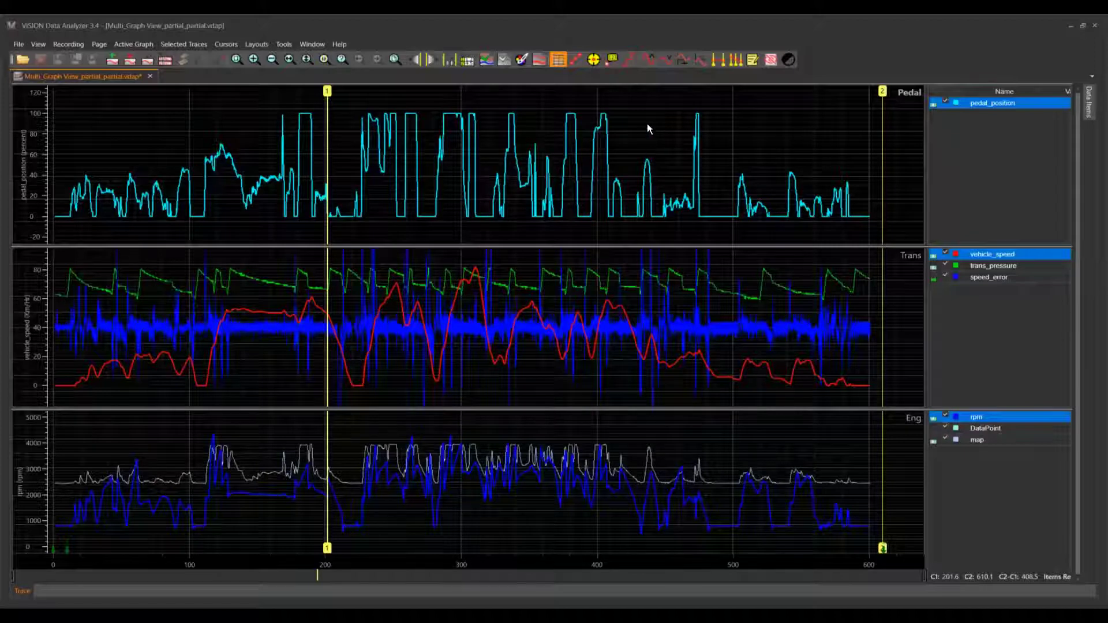
pyautogui.click(751, 61)
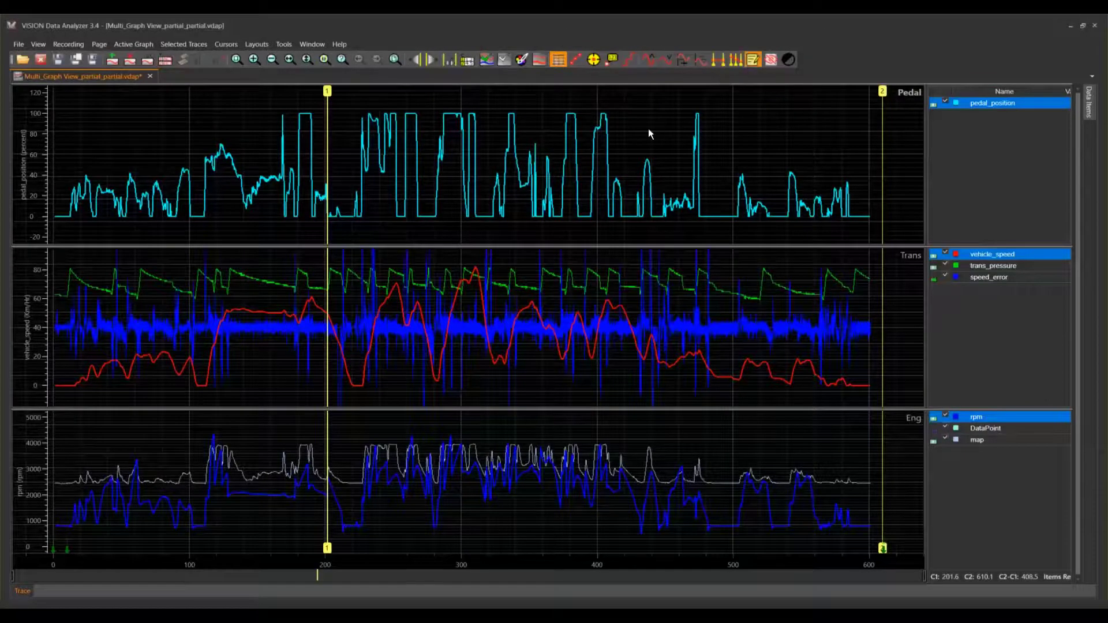
pyautogui.click(641, 127)
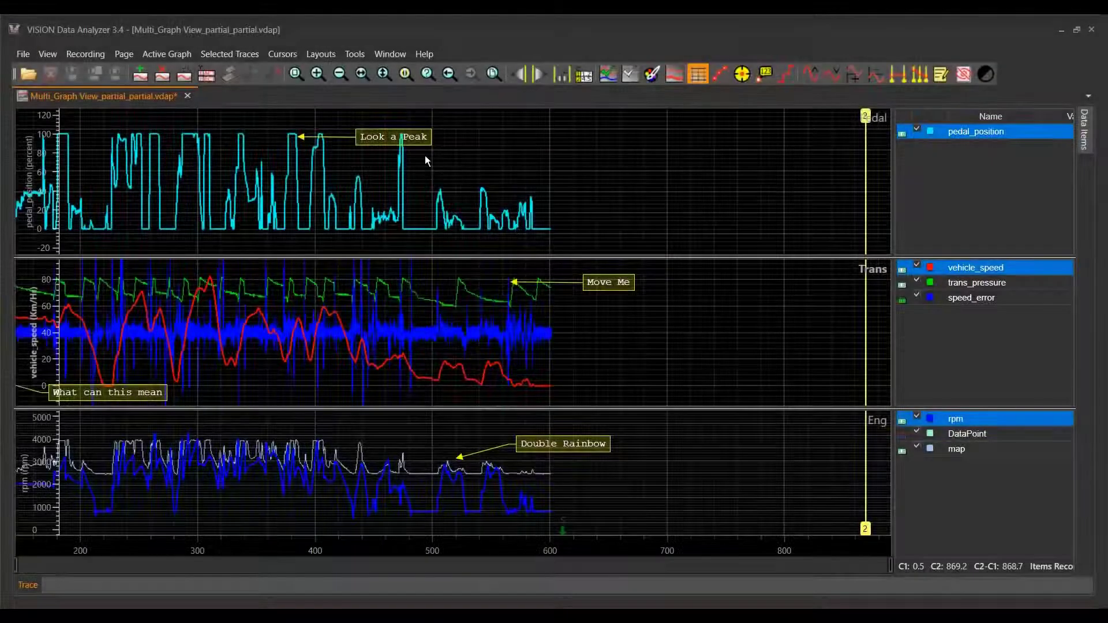
# - Open the text of the "Look a Peak" note in the Pedal graph for editing
pyautogui.click(416, 137)
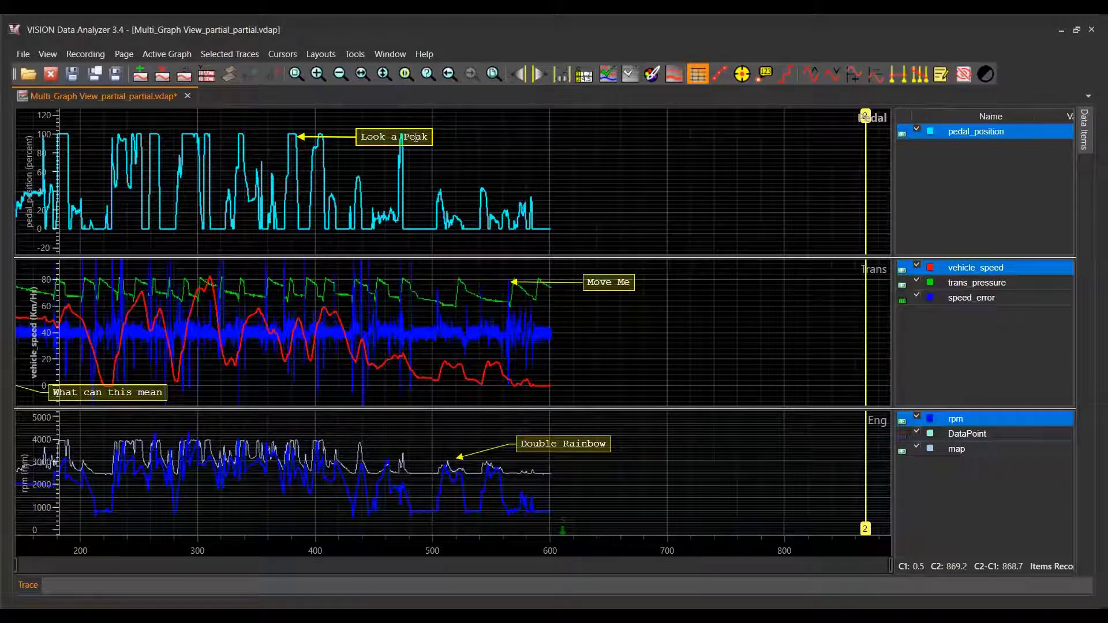
pyautogui.doubleClick(416, 137)
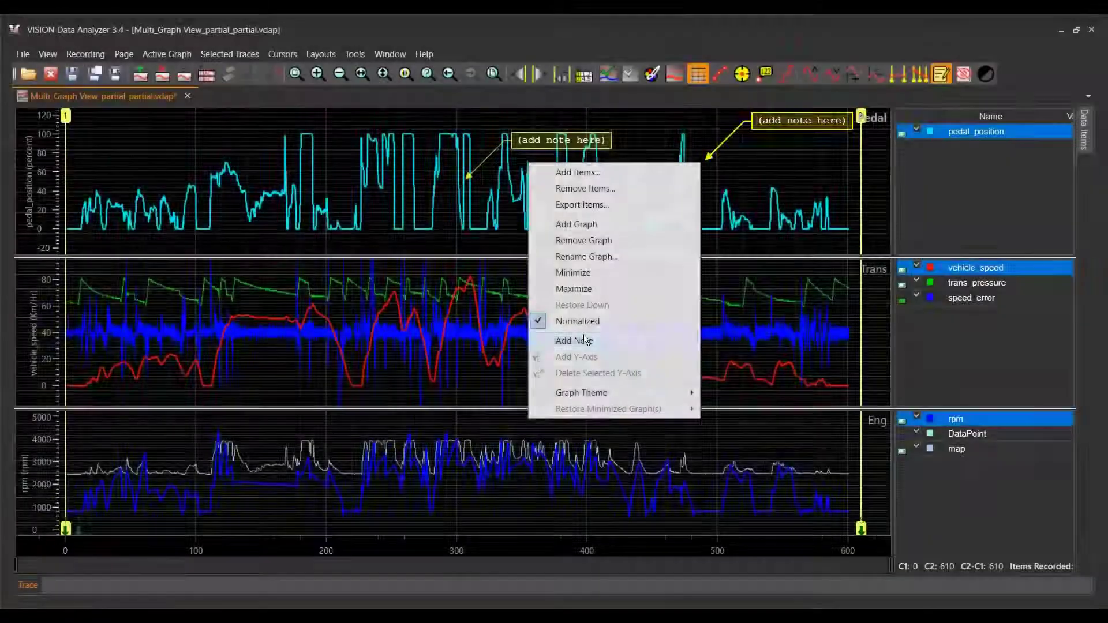
# - Add a note to the Pedal graph, and hide and redisplay all notes
pyautogui.click(584, 337)
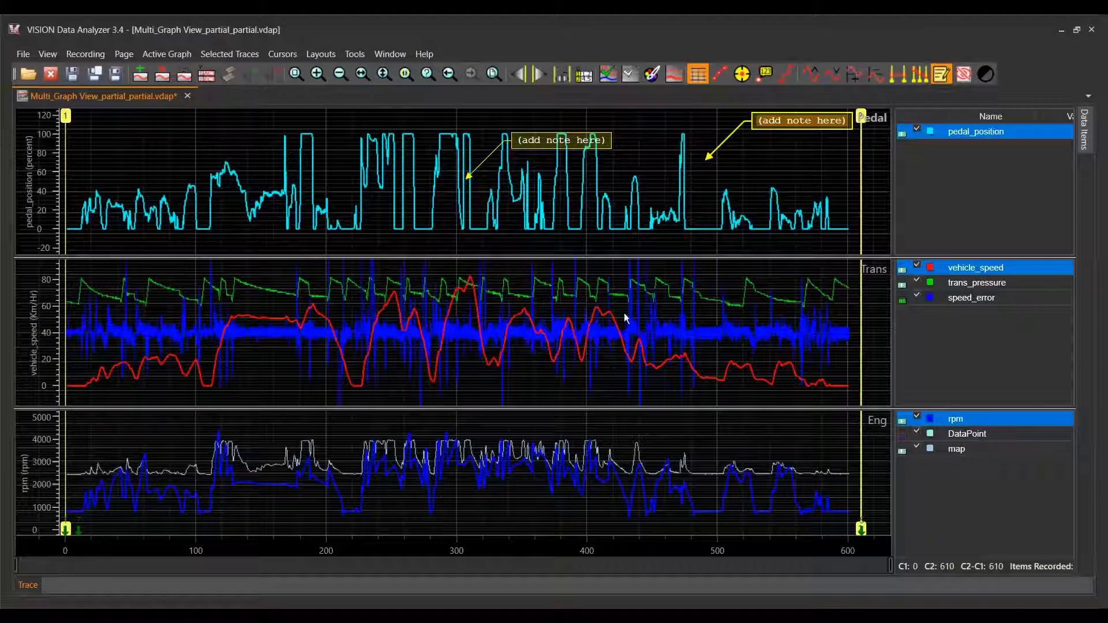
pyautogui.click(965, 76)
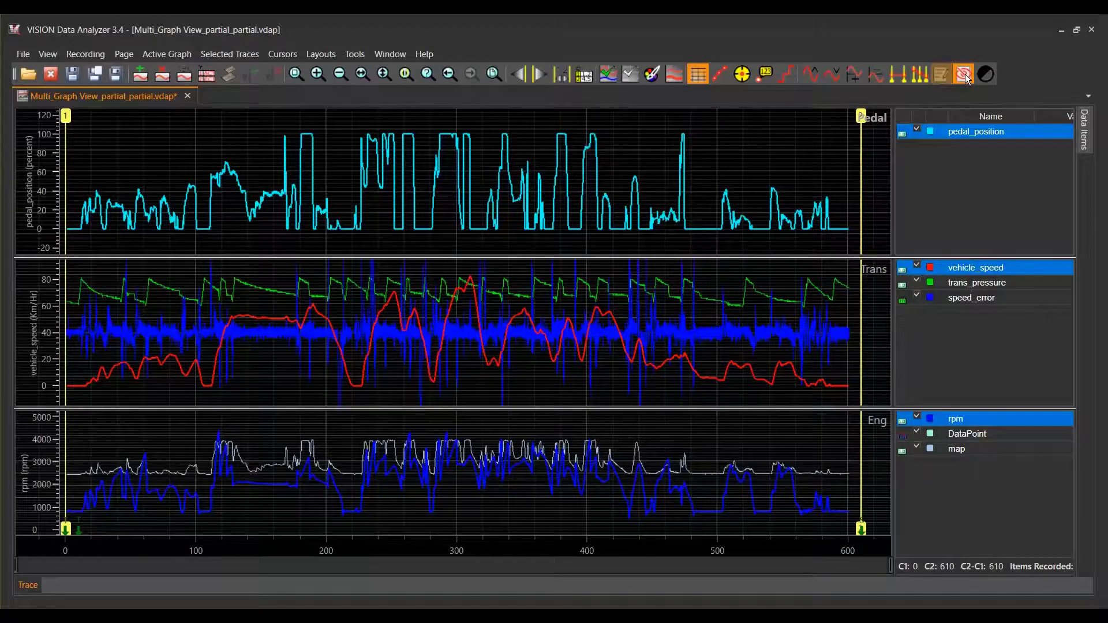
pyautogui.click(966, 77)
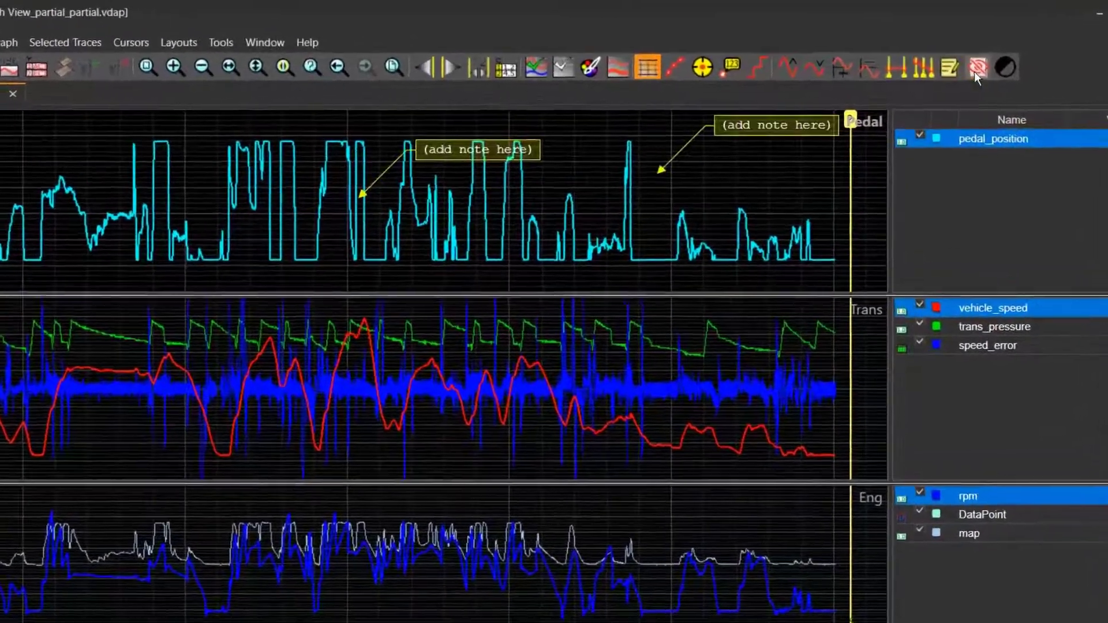
# - Switch note mode on and add a note to the Pedal graph near time 490
pyautogui.click(951, 70)
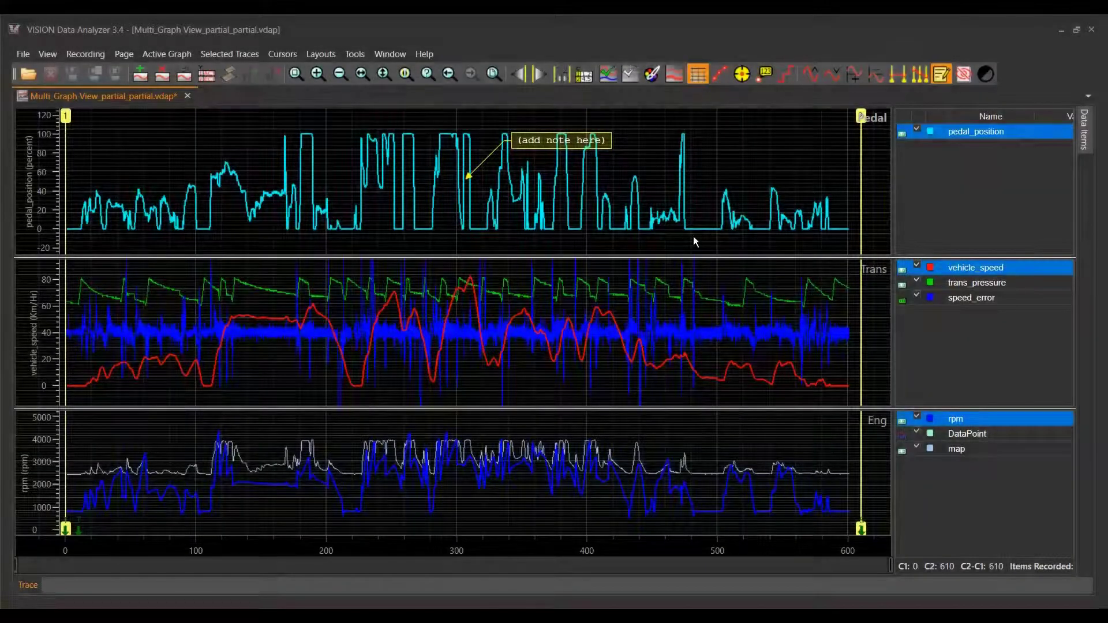
pyautogui.click(941, 75)
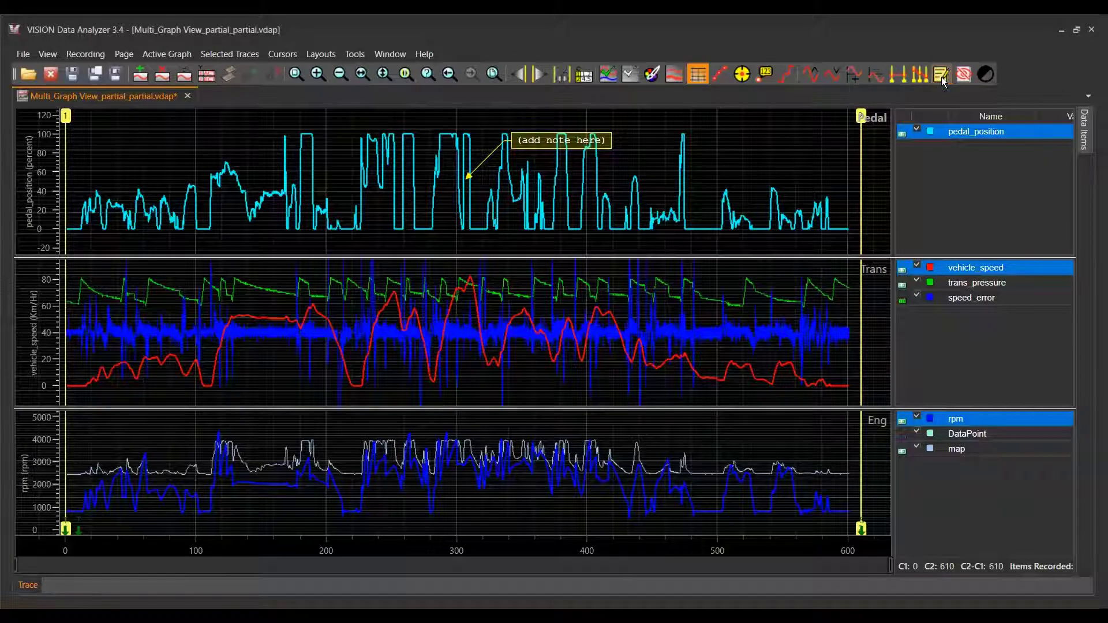
pyautogui.click(942, 75)
pyautogui.rightClick(703, 164)
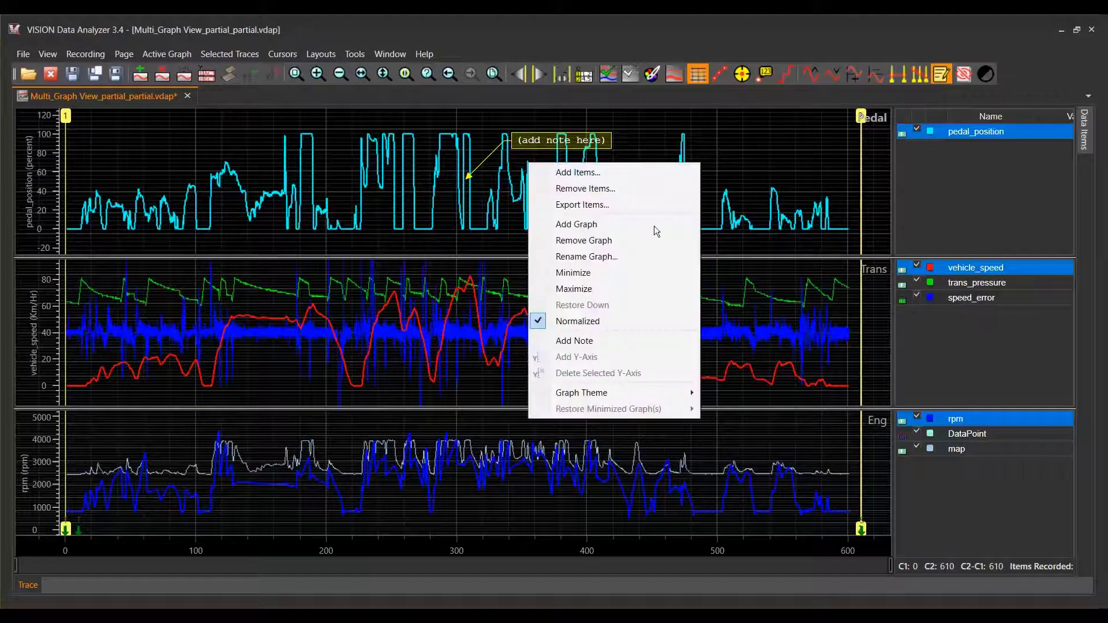
pyautogui.click(574, 341)
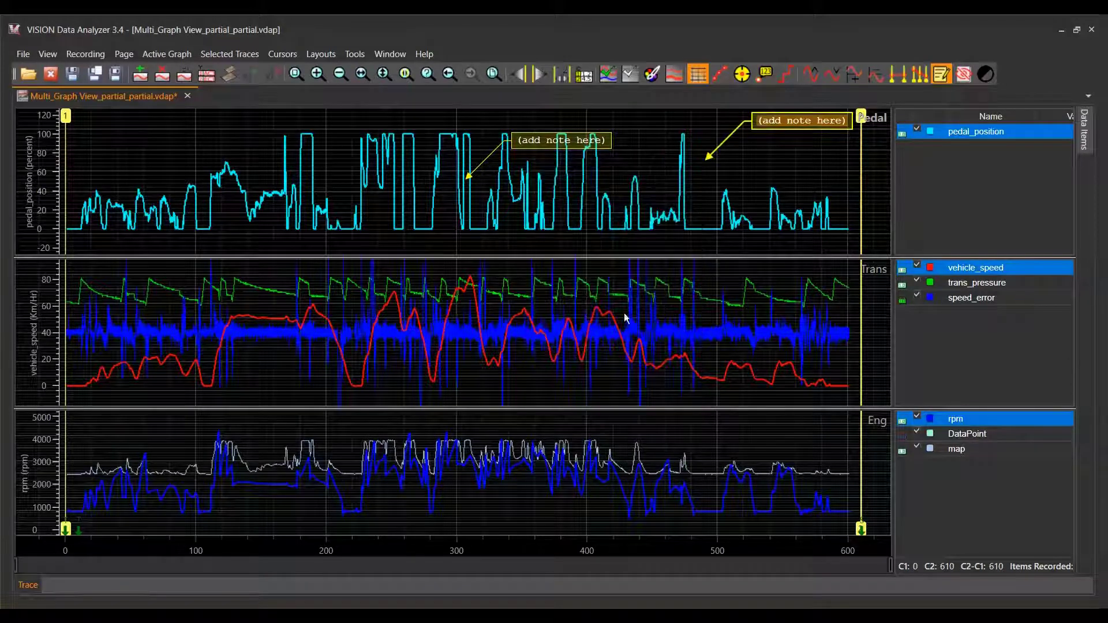
# - Hide all notes on the graphs and redisplay them, two times in a row
pyautogui.click(964, 75)
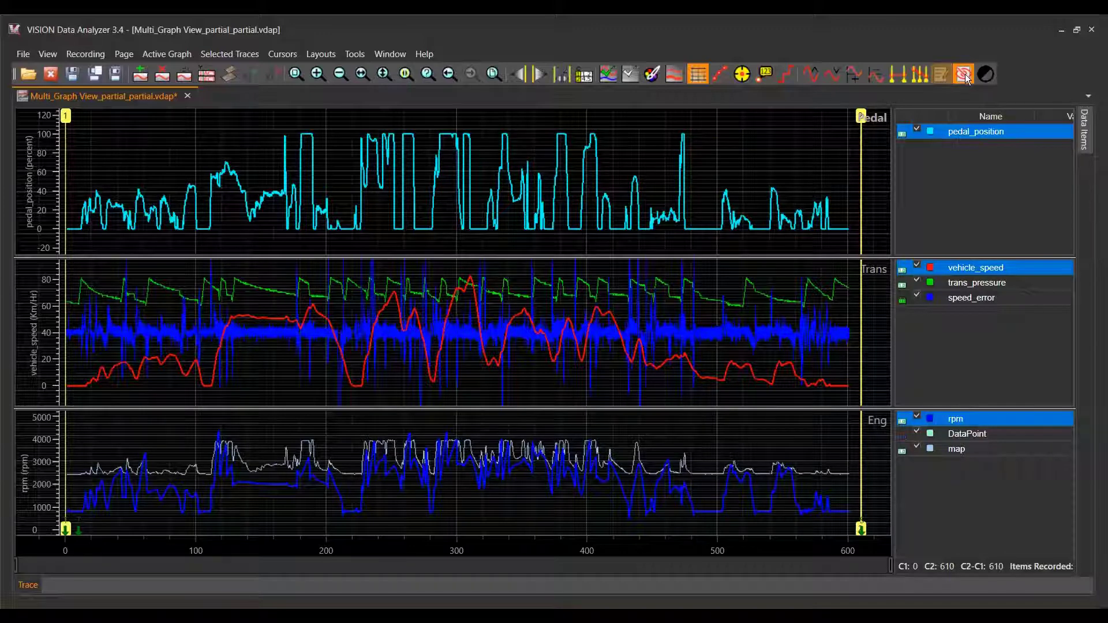
pyautogui.click(965, 76)
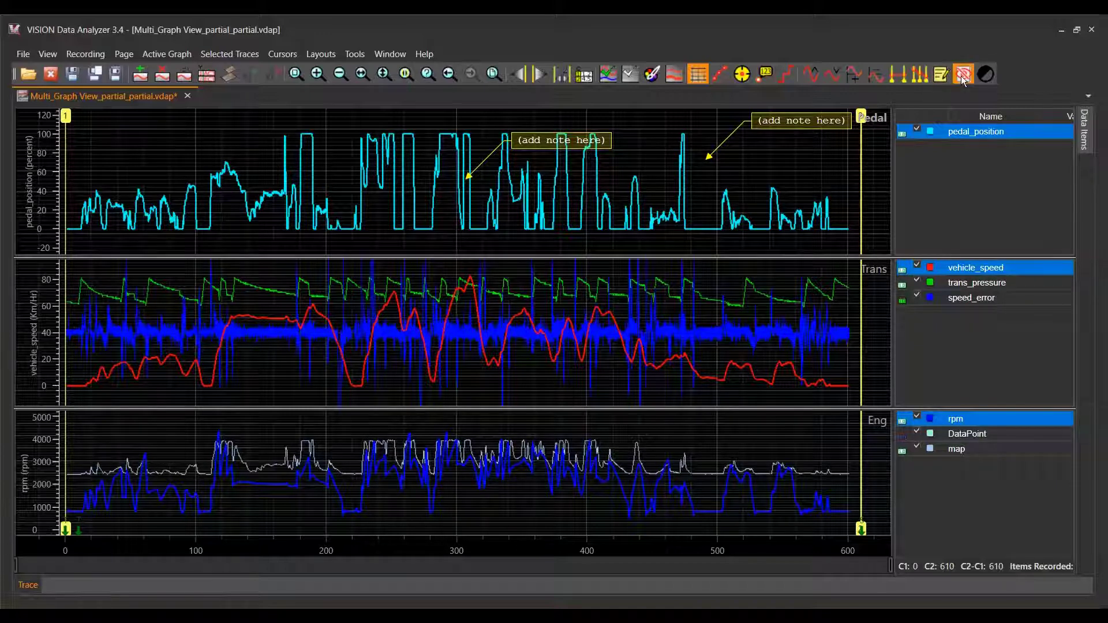
pyautogui.click(961, 75)
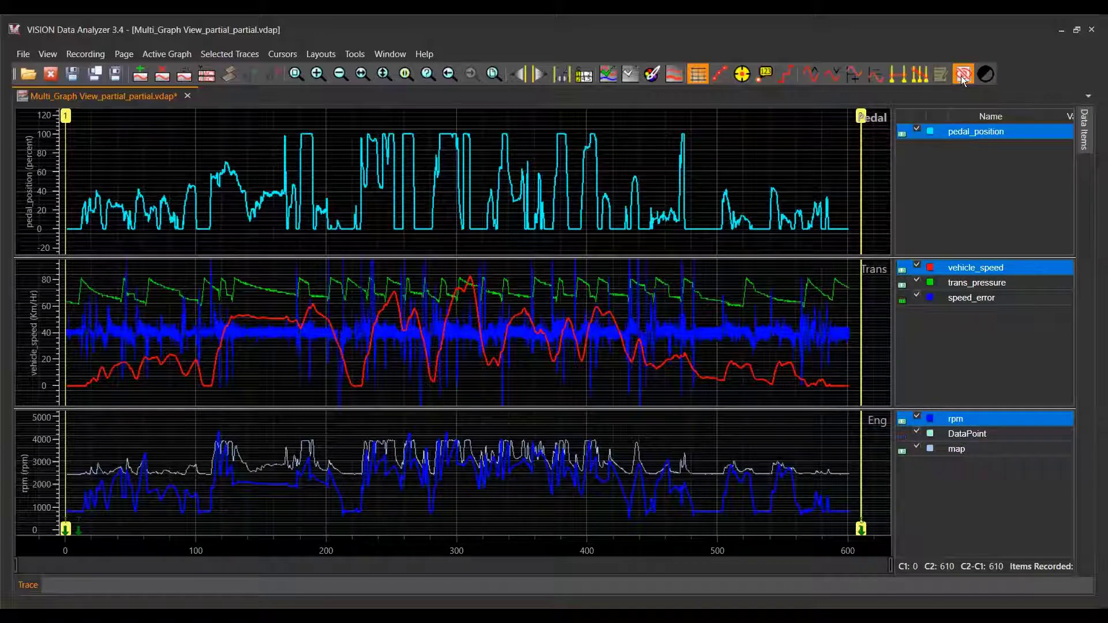
pyautogui.click(961, 75)
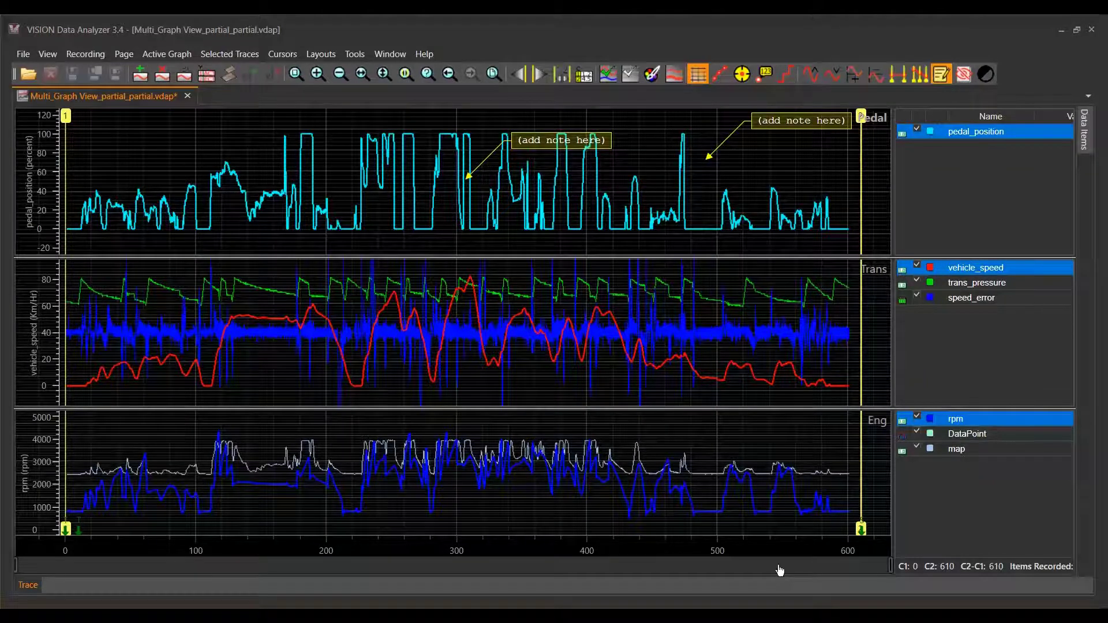
# - Lower the rightmost Pedal note's text box level with its arrow tip, and move the tip to the 100 percent peak near time 475
pyautogui.moveTo(790, 129); pyautogui.dragTo(795, 170)
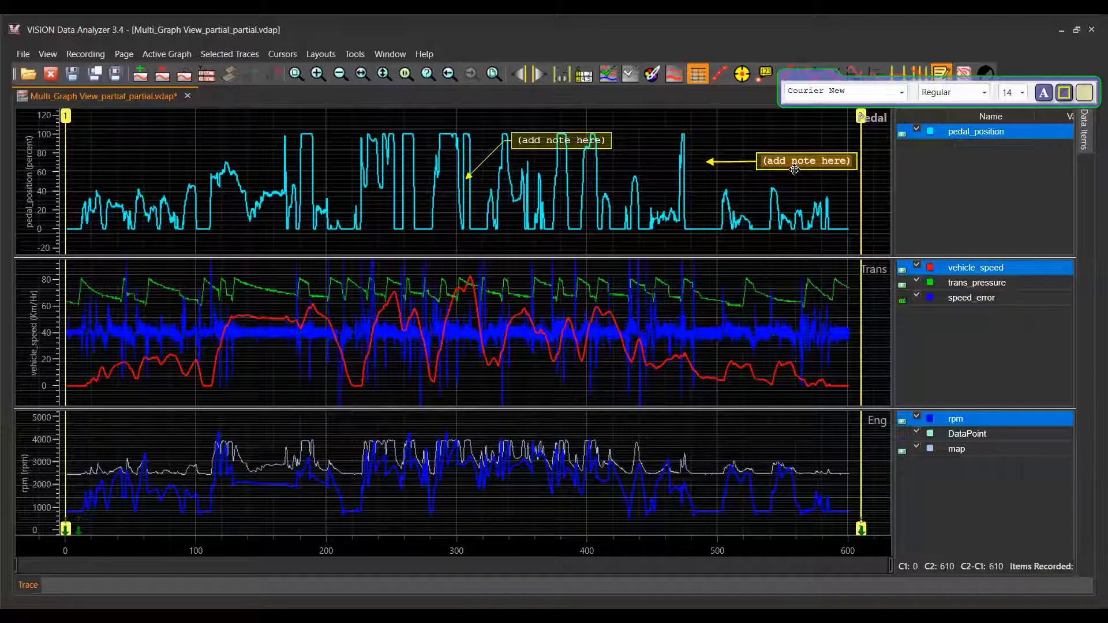
pyautogui.click(777, 145)
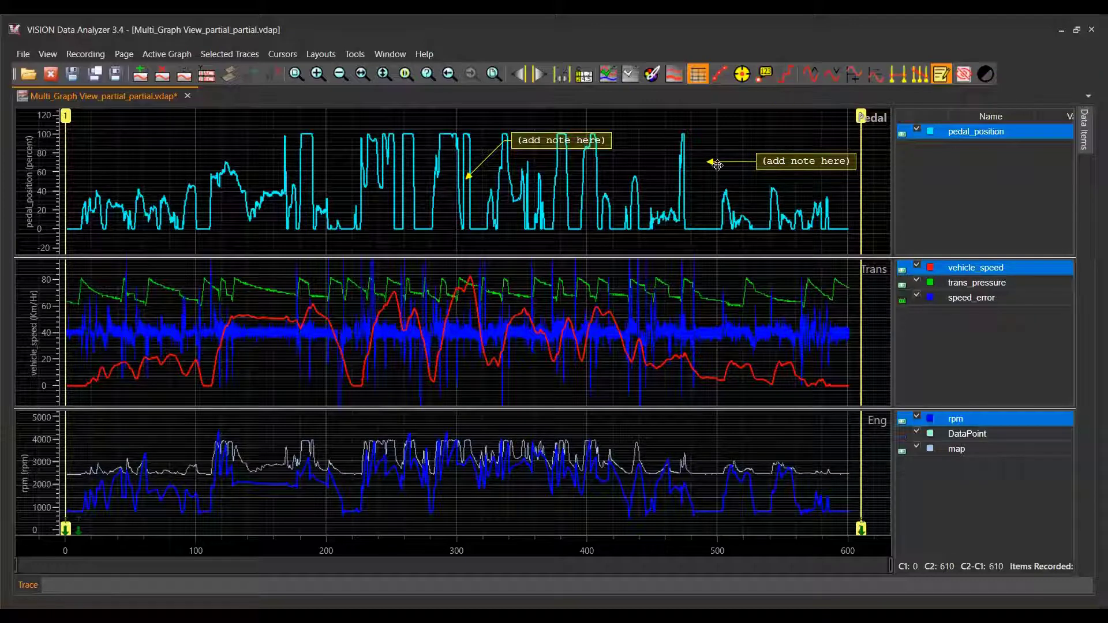
pyautogui.moveTo(712, 161); pyautogui.dragTo(692, 135)
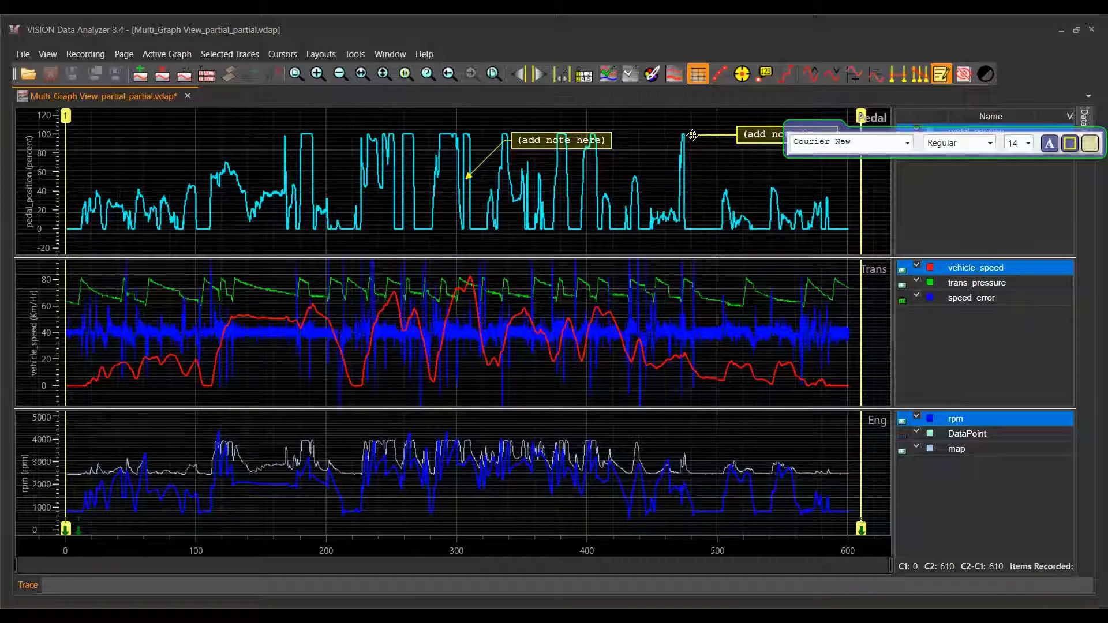
pyautogui.click(767, 177)
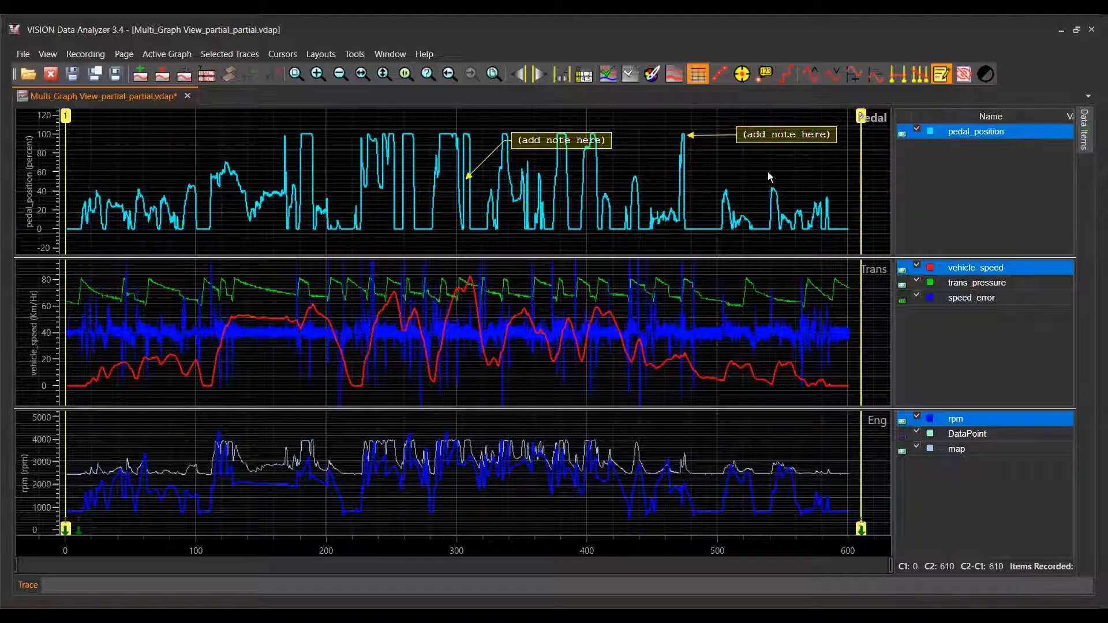
# - Shift the text box of the Pedal note at the peak near time 475 slightly farther right from its arrow tip
pyautogui.click(794, 126)
pyautogui.moveTo(793, 127)
pyautogui.mouseDown()
pyautogui.moveTo(768, 141)
pyautogui.moveTo(730, 214)
pyautogui.moveTo(612, 141)
pyautogui.moveTo(624, 169)
pyautogui.moveTo(762, 128)
pyautogui.moveTo(788, 128)
pyautogui.moveTo(794, 144)
pyautogui.moveTo(809, 128)
pyautogui.mouseUp()
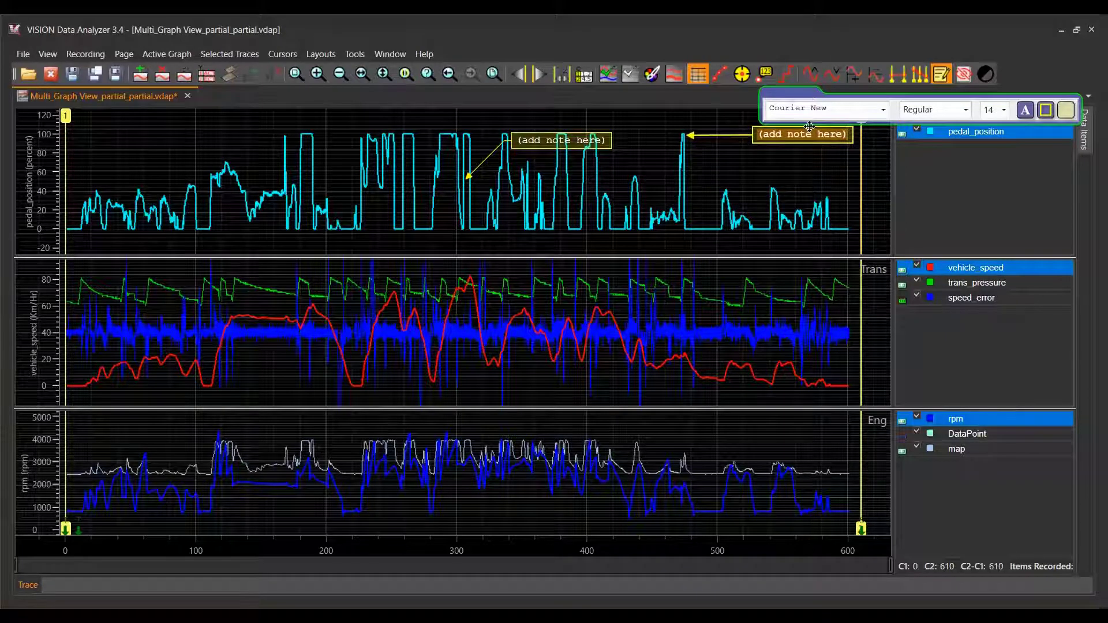
pyautogui.click(816, 162)
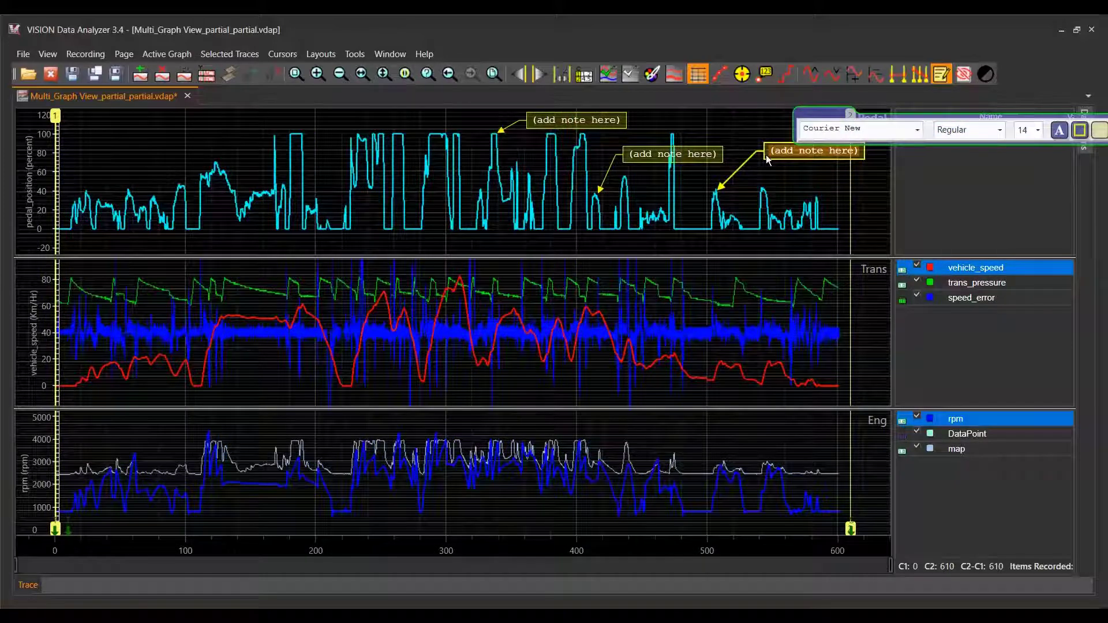
# - Delete the Pedal graph note that points at the small peak near time 510
pyautogui.rightClick(767, 155)
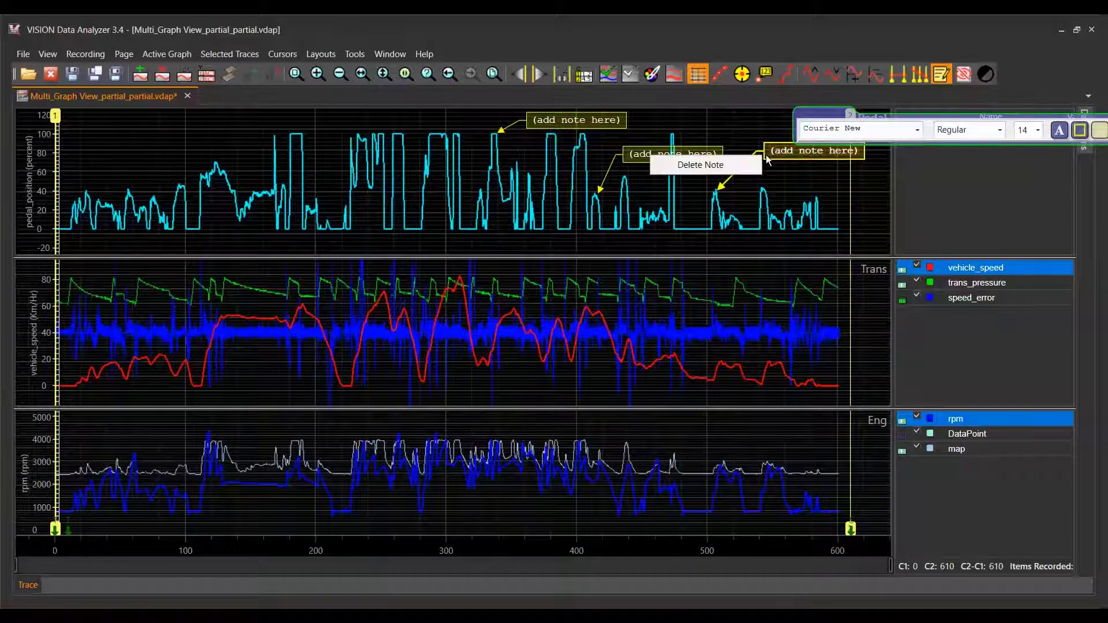
pyautogui.click(712, 166)
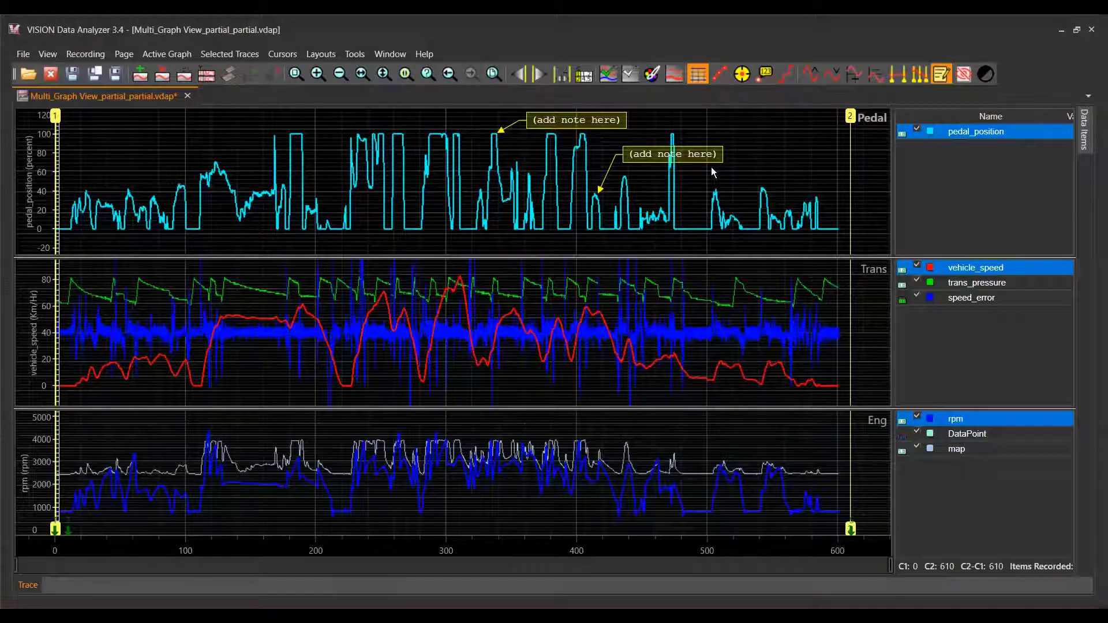
# - Remove the Pedal graph note at time 415.56 from the Notes list and accept the change
pyautogui.click(80, 58)
pyautogui.click(30, 113)
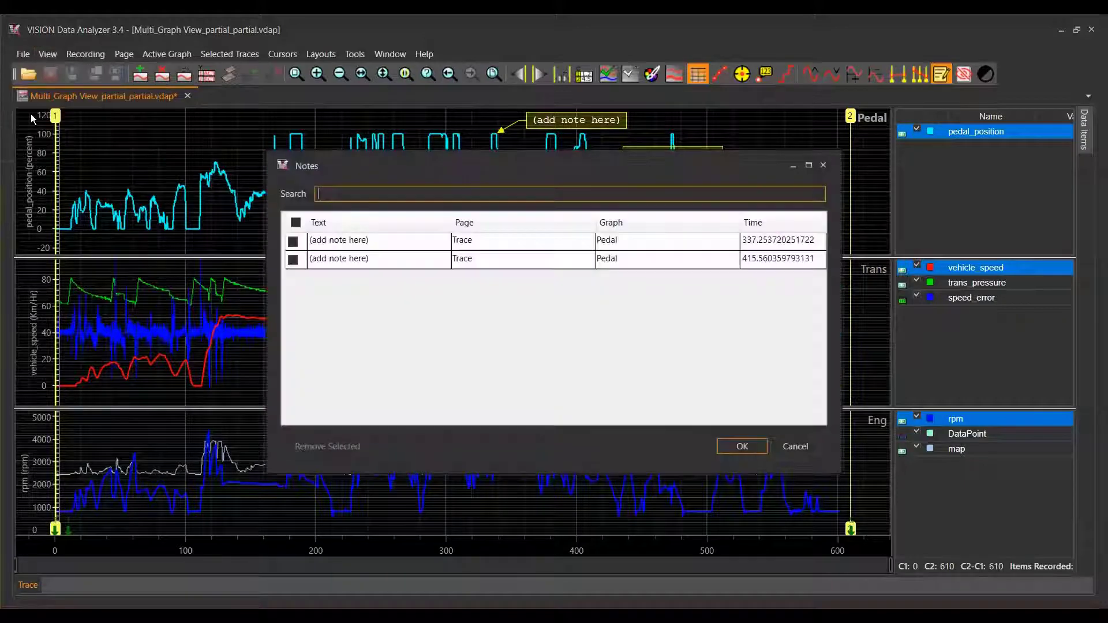
pyautogui.click(292, 260)
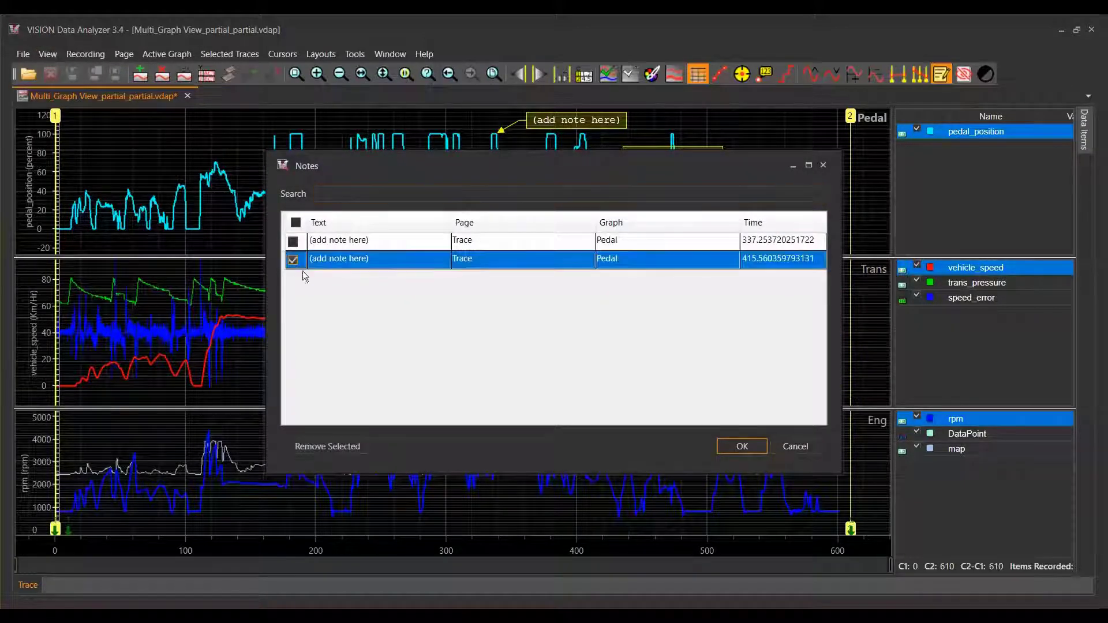
pyautogui.click(320, 445)
pyautogui.click(722, 449)
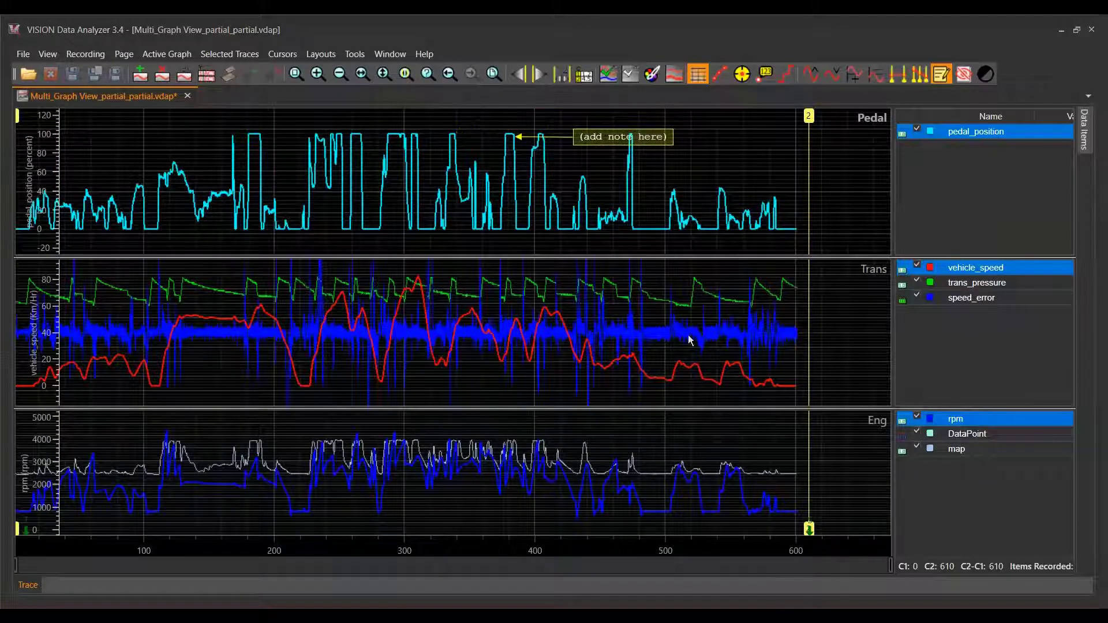
# - Replace the placeholder text of the Pedal graph's note with "Look a Peak"
pyautogui.doubleClick(598, 137)
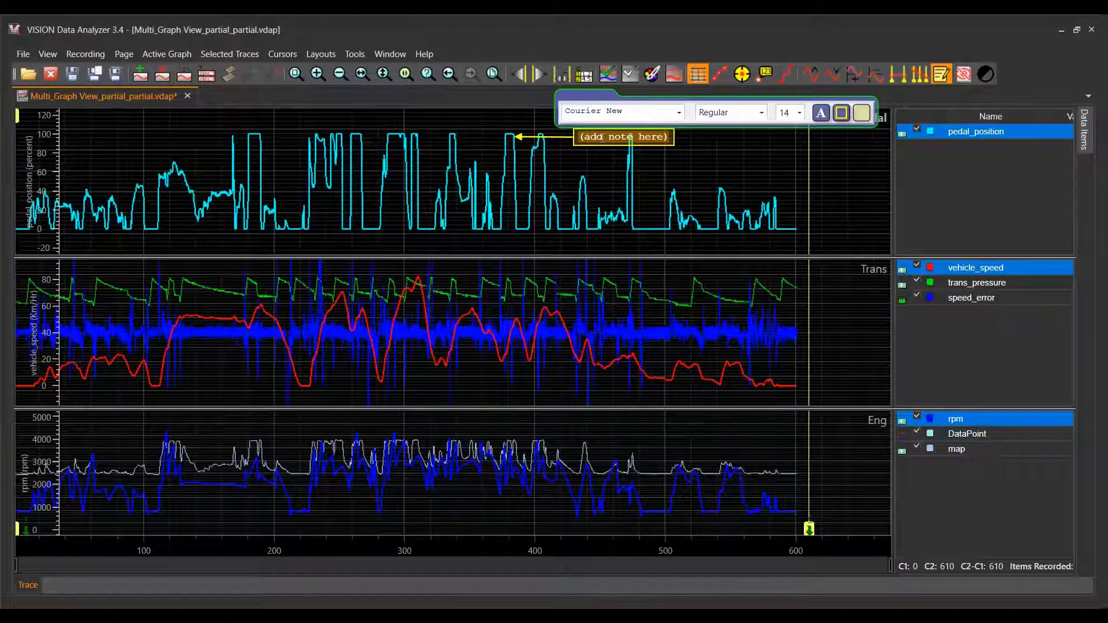
pyautogui.write('Loc')
pyautogui.write('k')
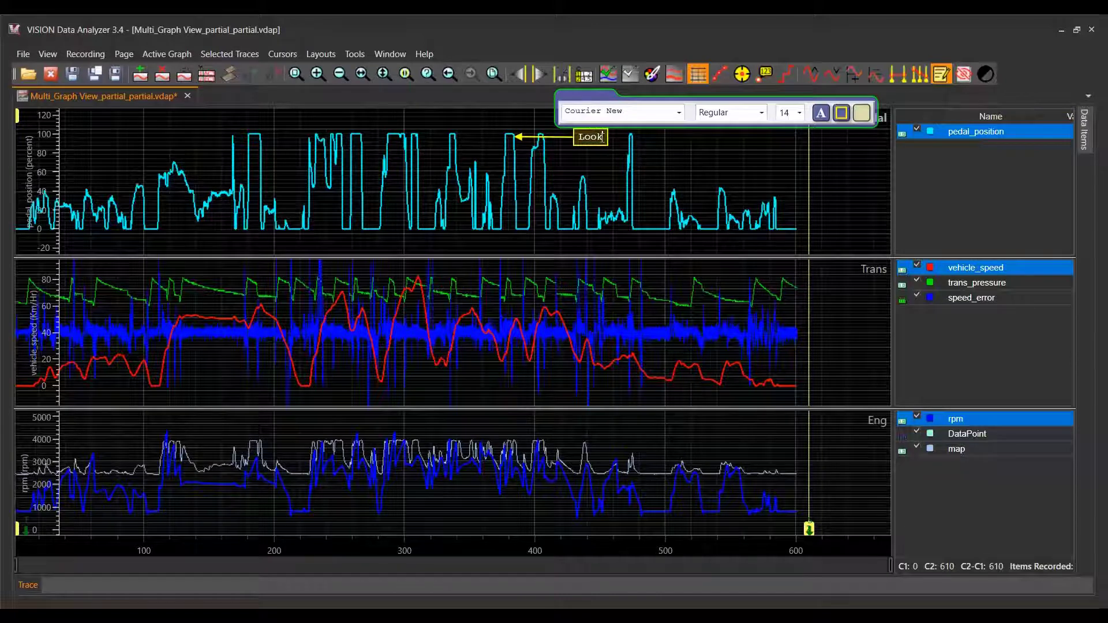
pyautogui.write(' a Pea')
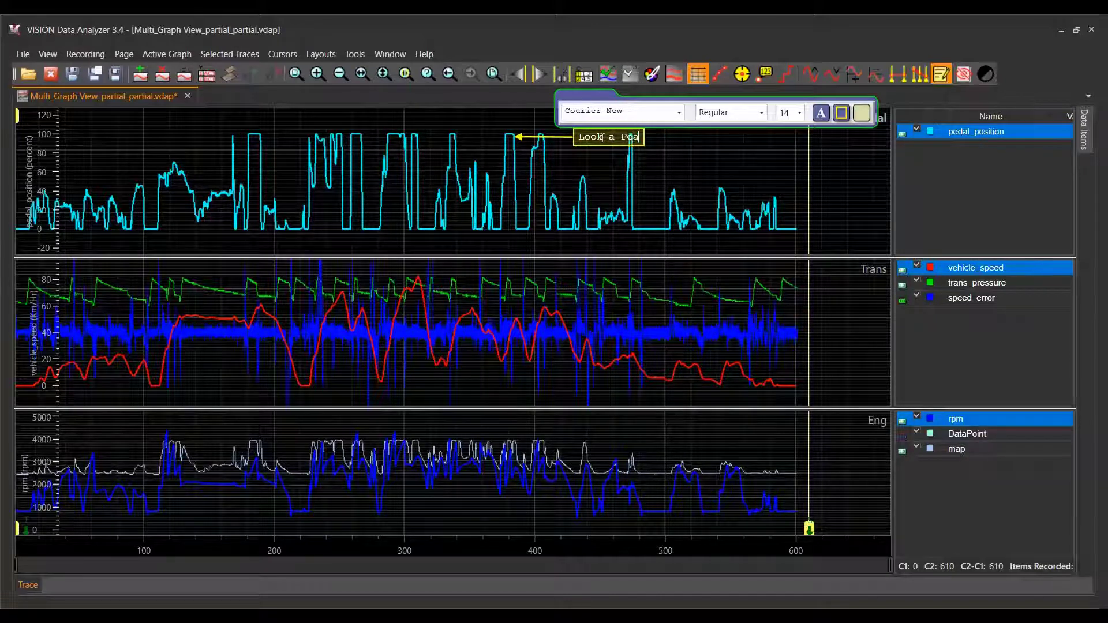
pyautogui.write('k')
pyautogui.click(678, 141)
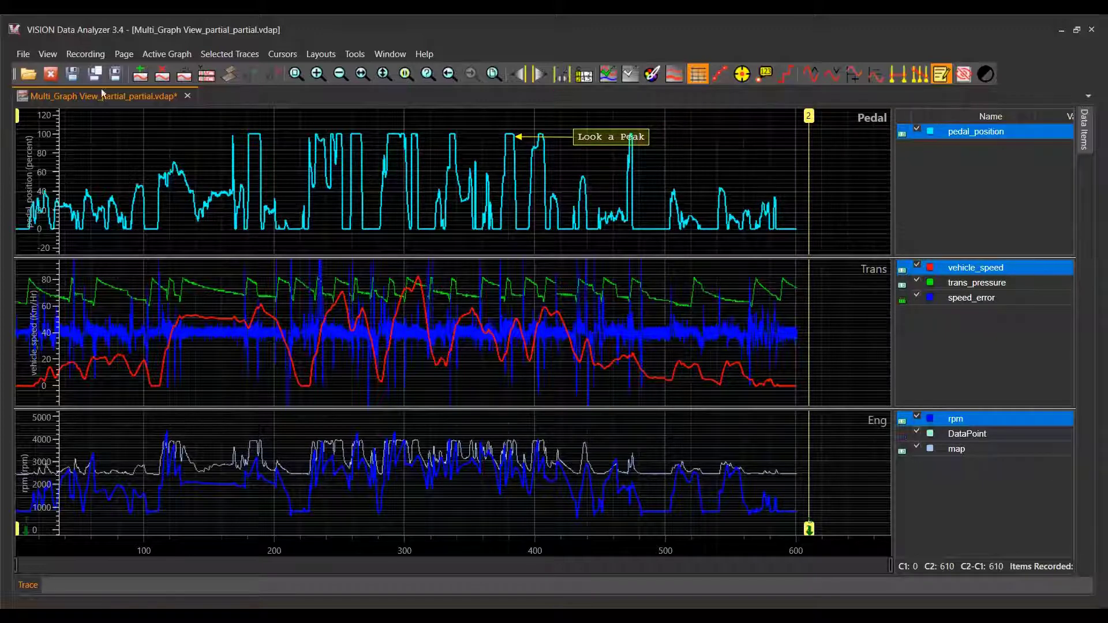
# - Open the Notes window to review the notes in the file
pyautogui.click(57, 53)
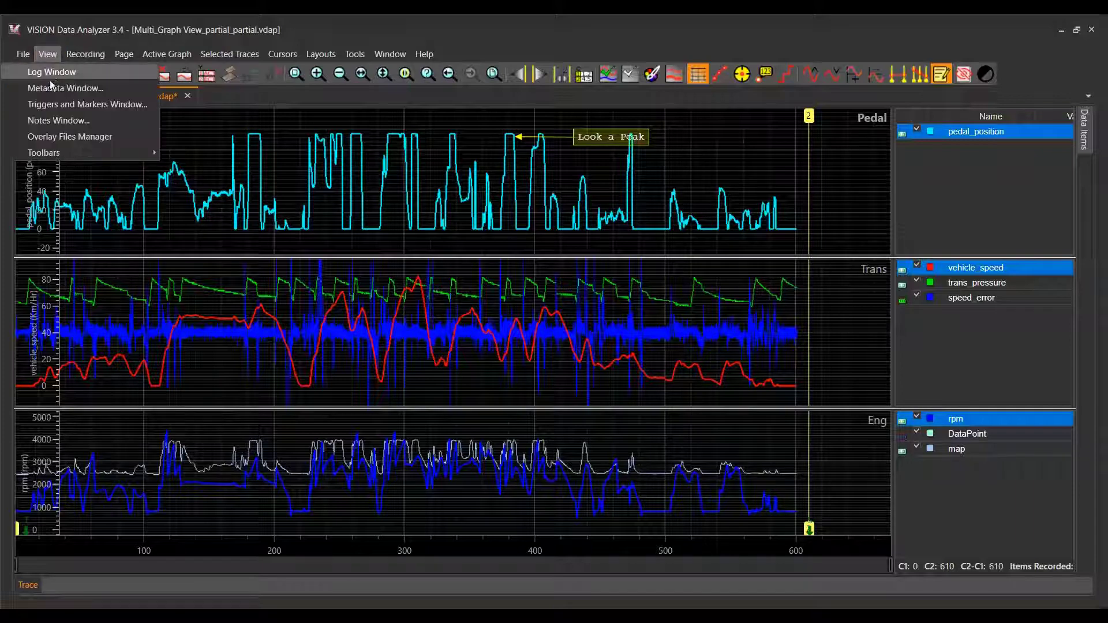
pyautogui.click(48, 121)
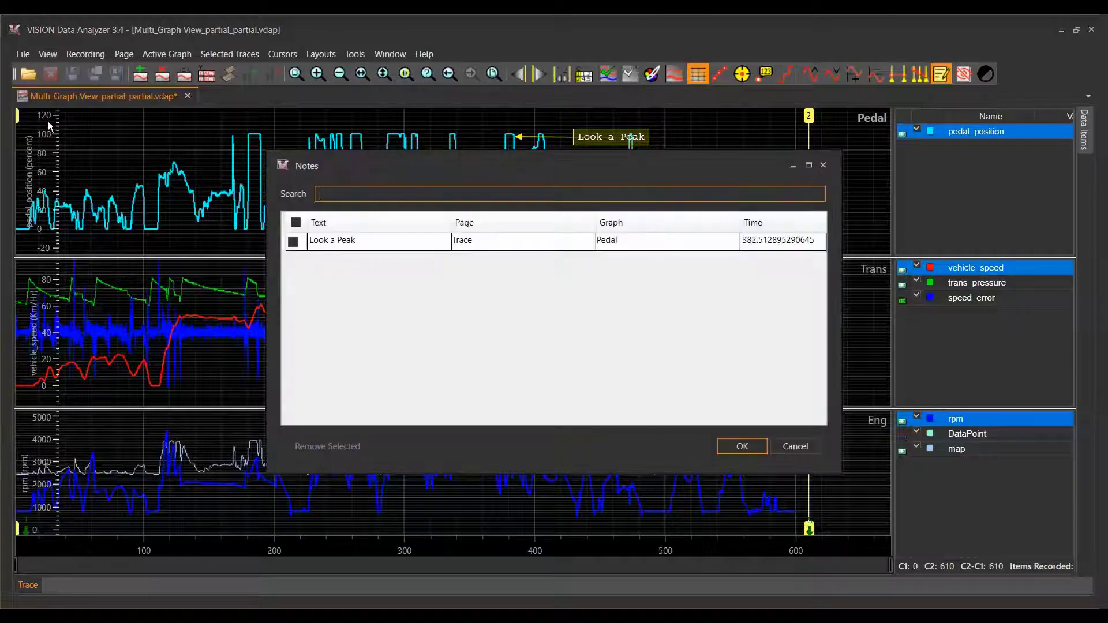
# - Change the text of the "Look a Peak" note in the Notes list to "Look a Plateau" and accept the change
pyautogui.click(363, 240)
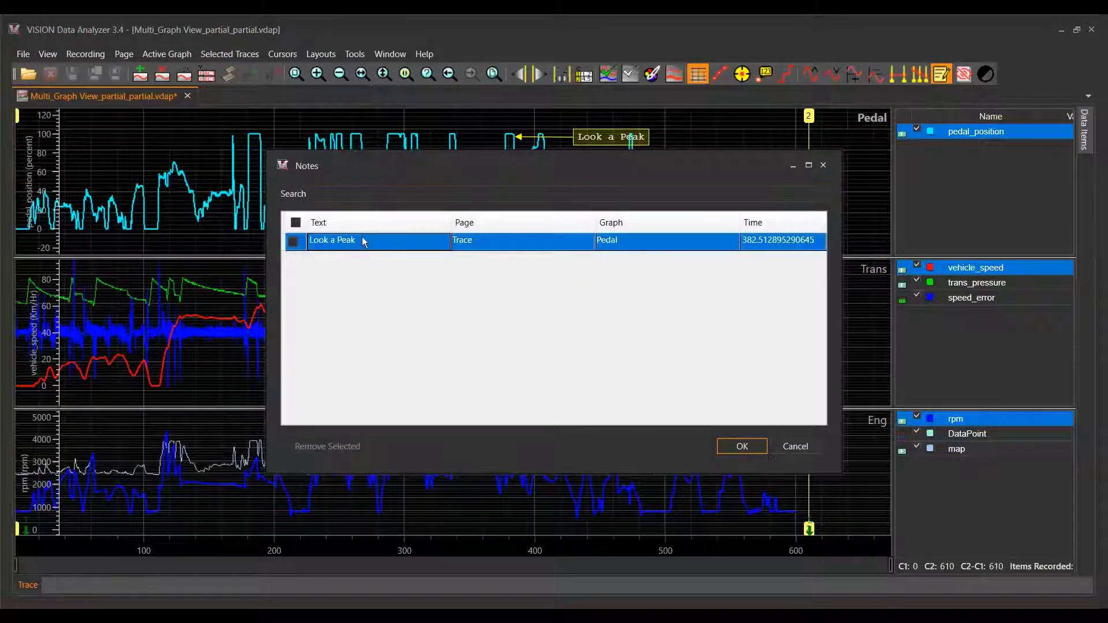
pyautogui.click(363, 239)
pyautogui.click(363, 237)
pyautogui.press('BackSpace')
pyautogui.press('BackSpace')
pyautogui.press('BackSpace')
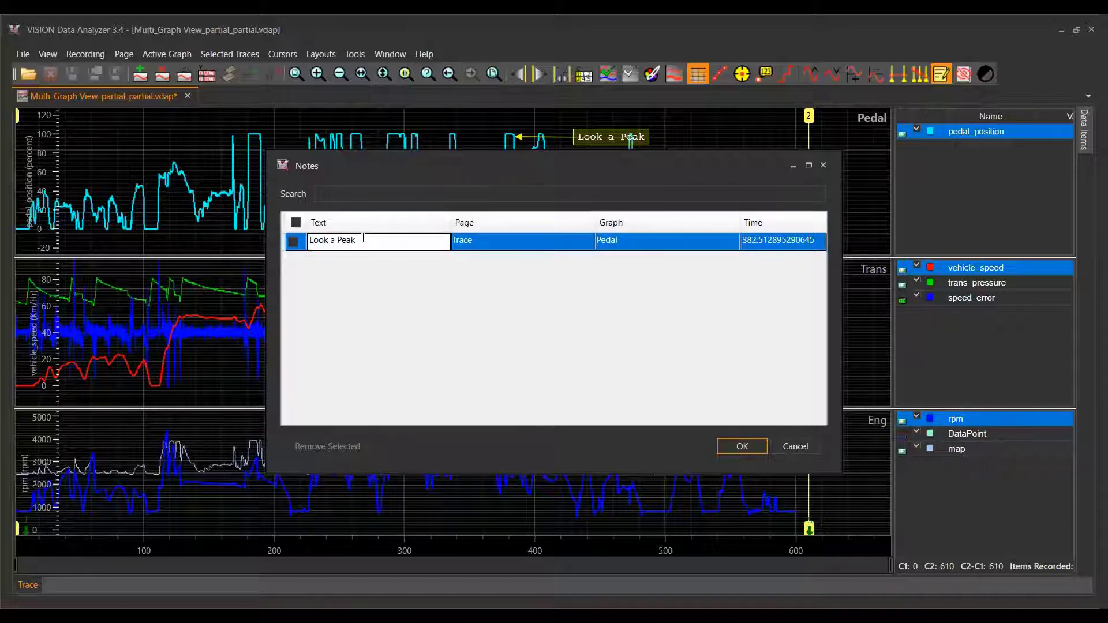
pyautogui.write('lateau')
pyautogui.click(732, 443)
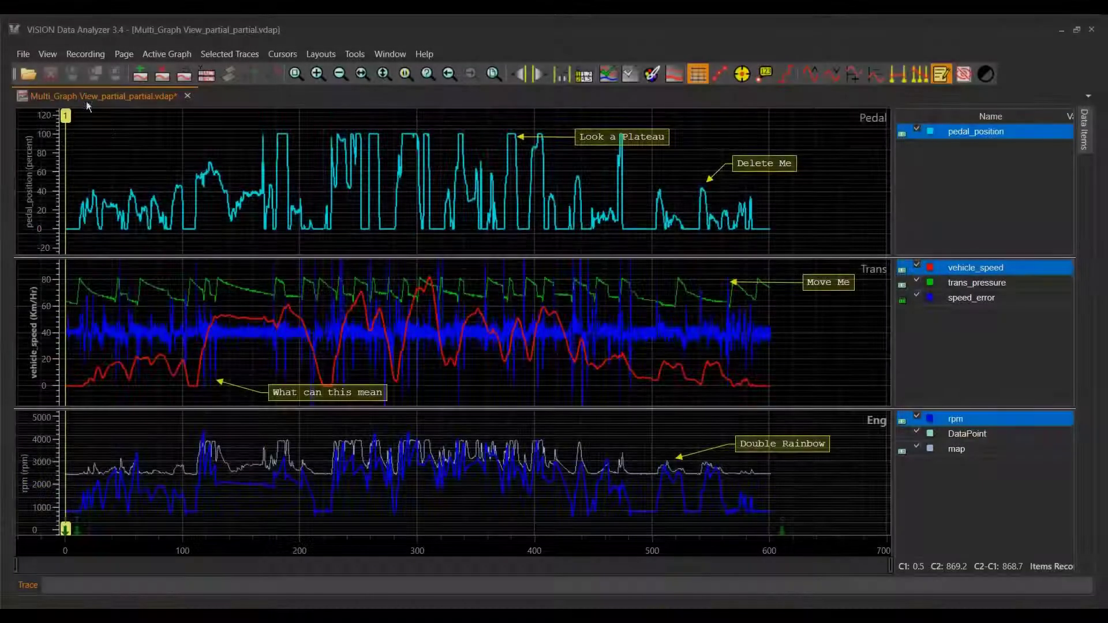
# - Open the Notes window, search the notes for "M", "S" and "D" in turn, and clear the search
pyautogui.click(50, 54)
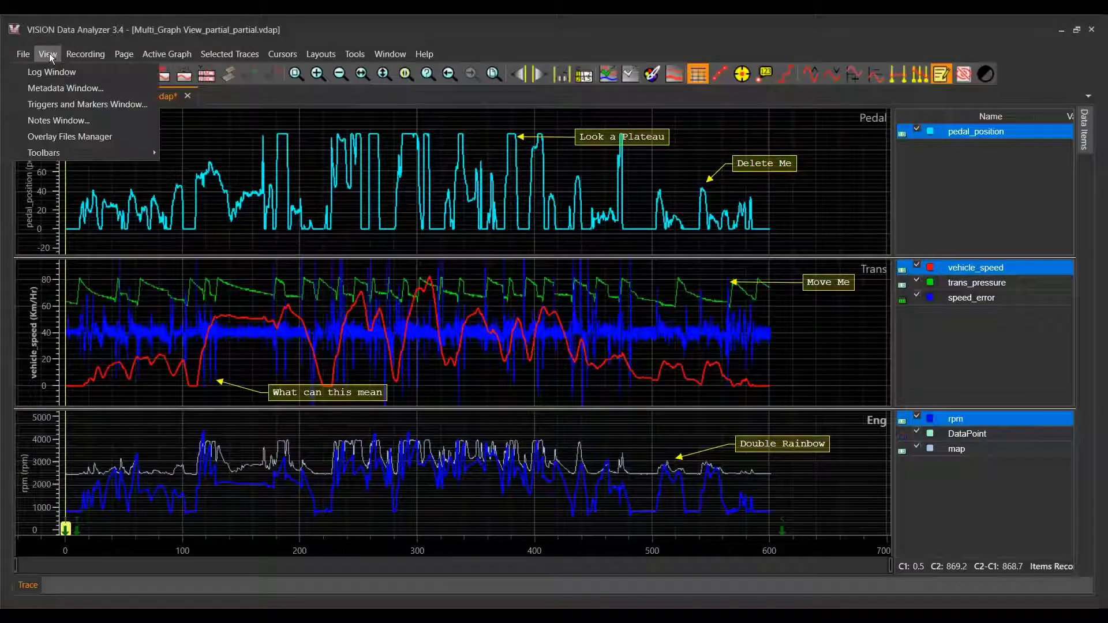
pyautogui.click(38, 120)
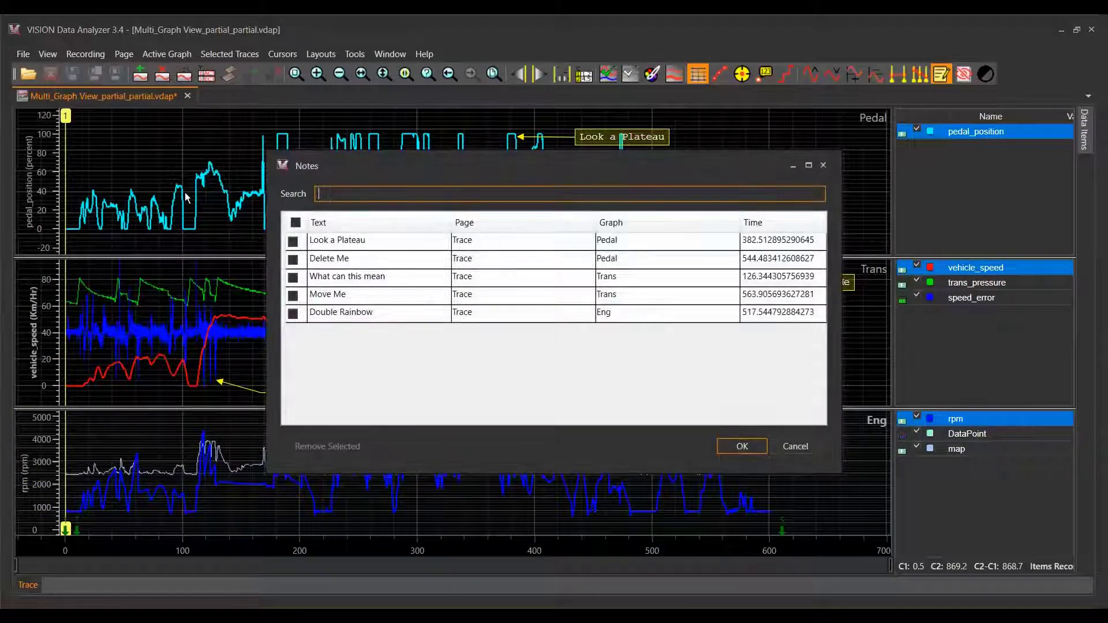
pyautogui.click(344, 191)
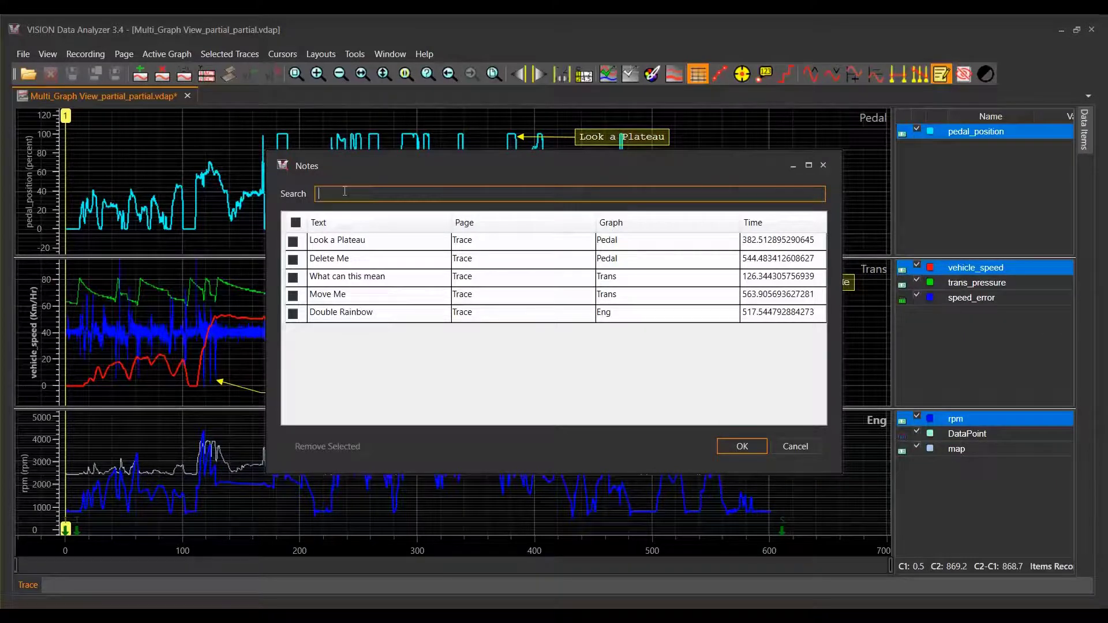
pyautogui.write('M')
pyautogui.press('BackSpace')
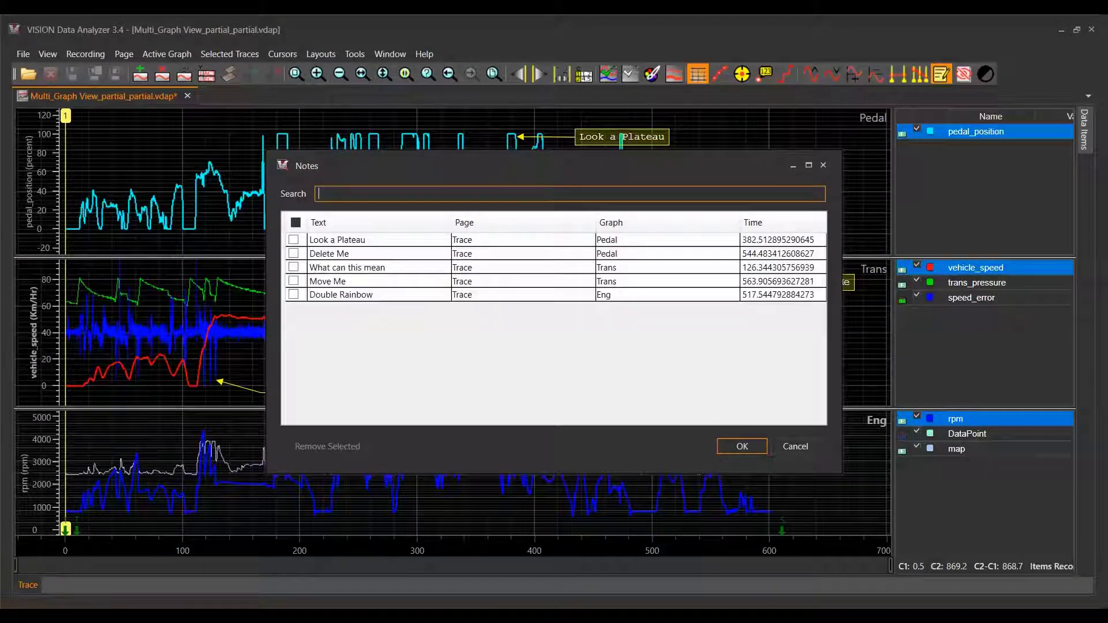
pyautogui.write('S')
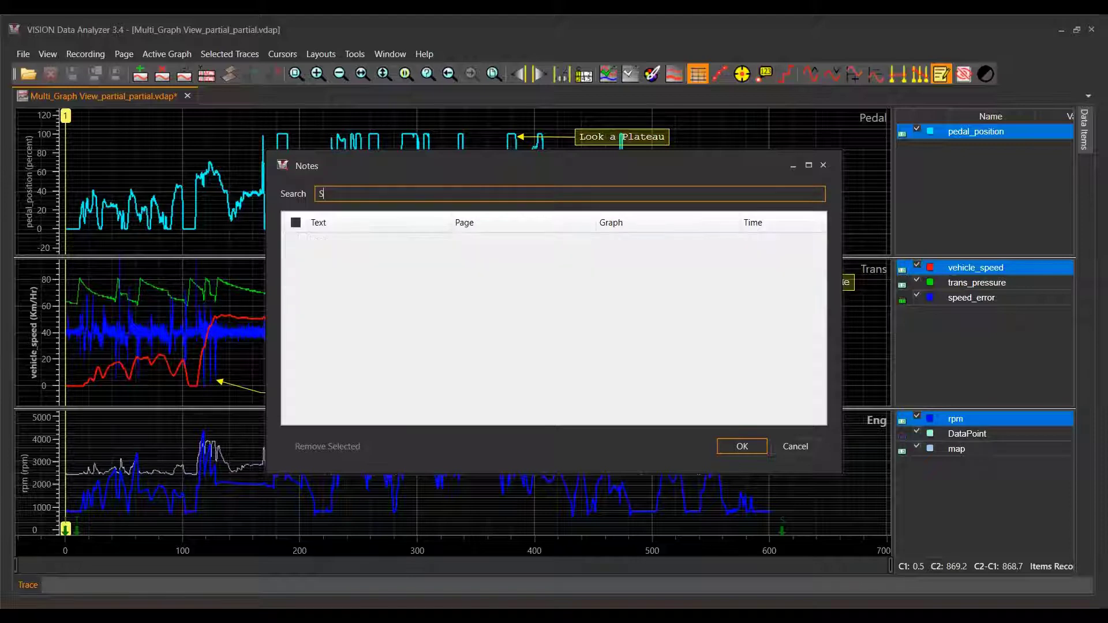
pyautogui.press('BackSpace')
pyautogui.write('D')
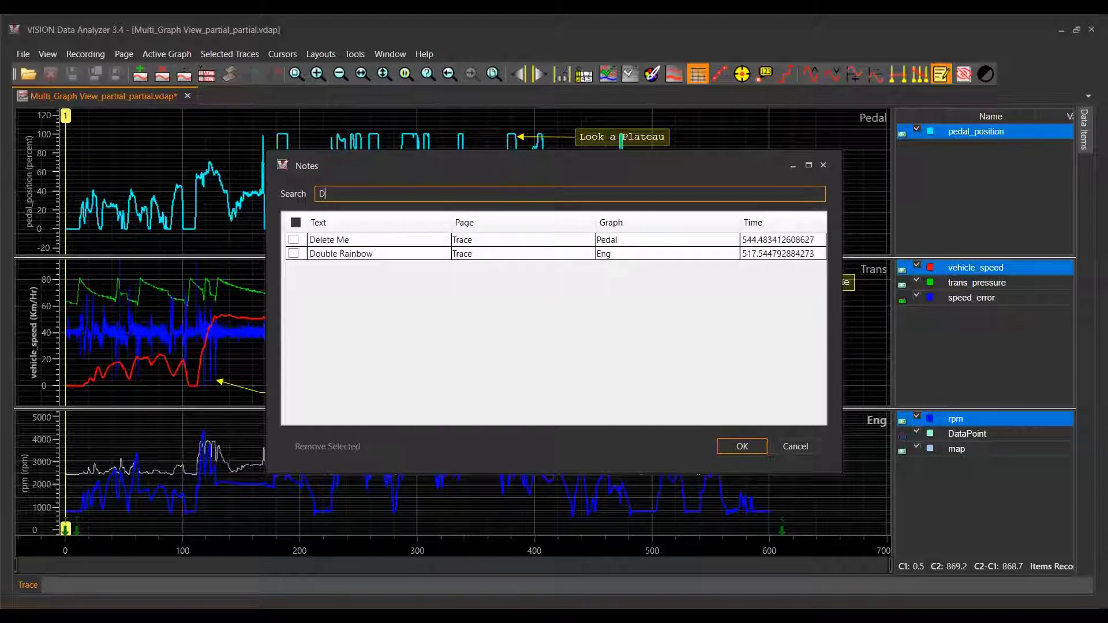
pyautogui.press('BackSpace')
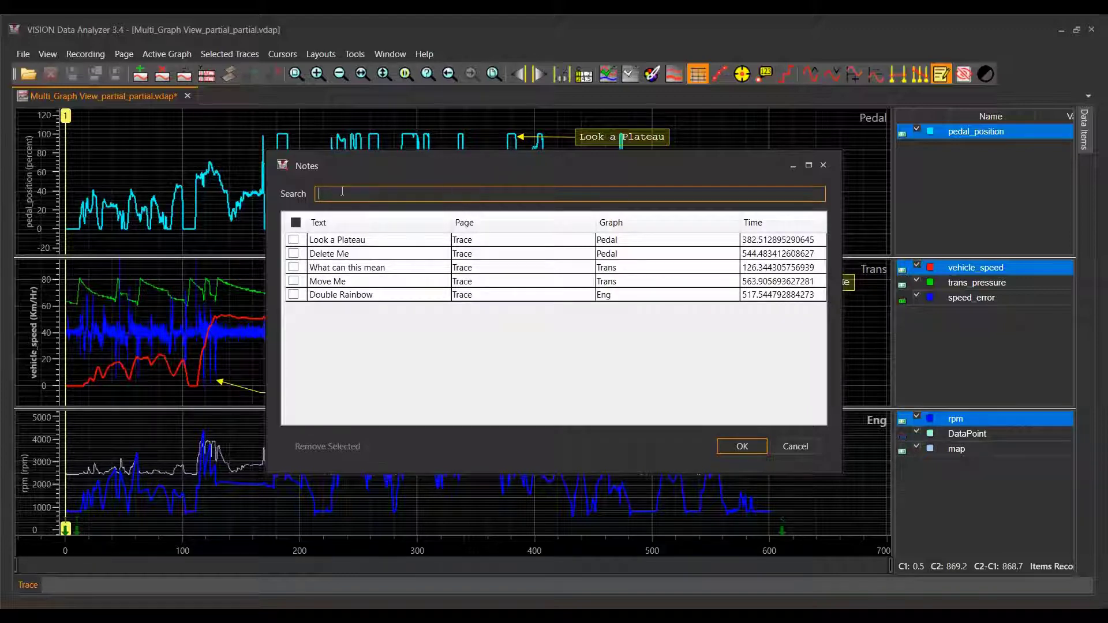
# - Mark the first two notes in the list, extend the marking to all notes, and clear it
pyautogui.click(294, 241)
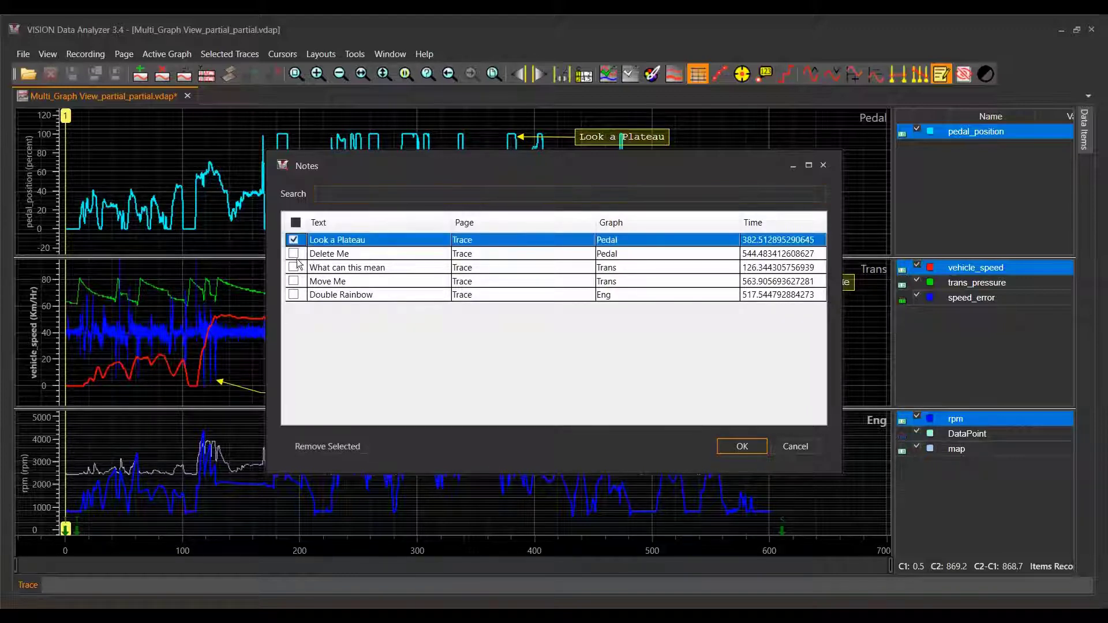
pyautogui.click(294, 254)
pyautogui.click(295, 223)
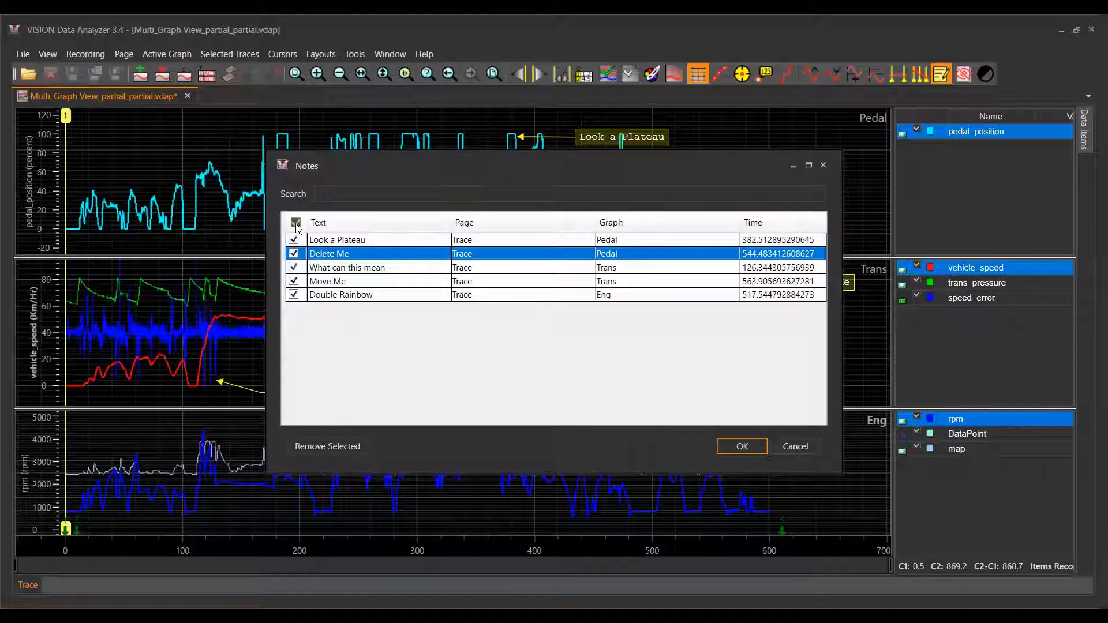
pyautogui.click(296, 223)
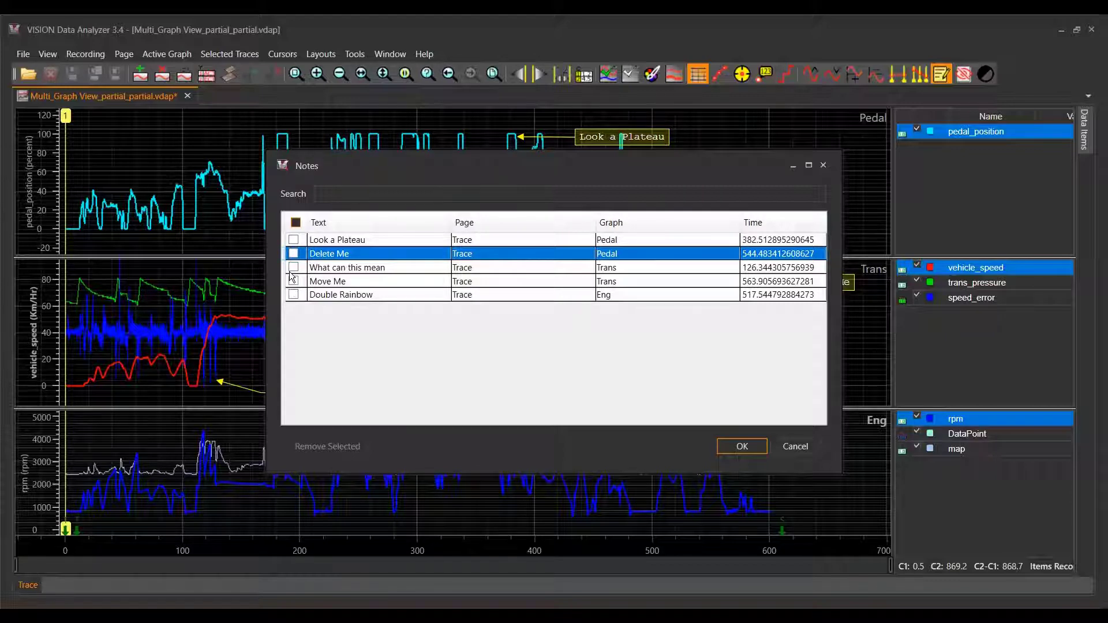
# - Remove the "Delete Me" note of the Pedal graph from the Notes list
pyautogui.click(293, 254)
pyautogui.click(344, 447)
pyautogui.click(294, 254)
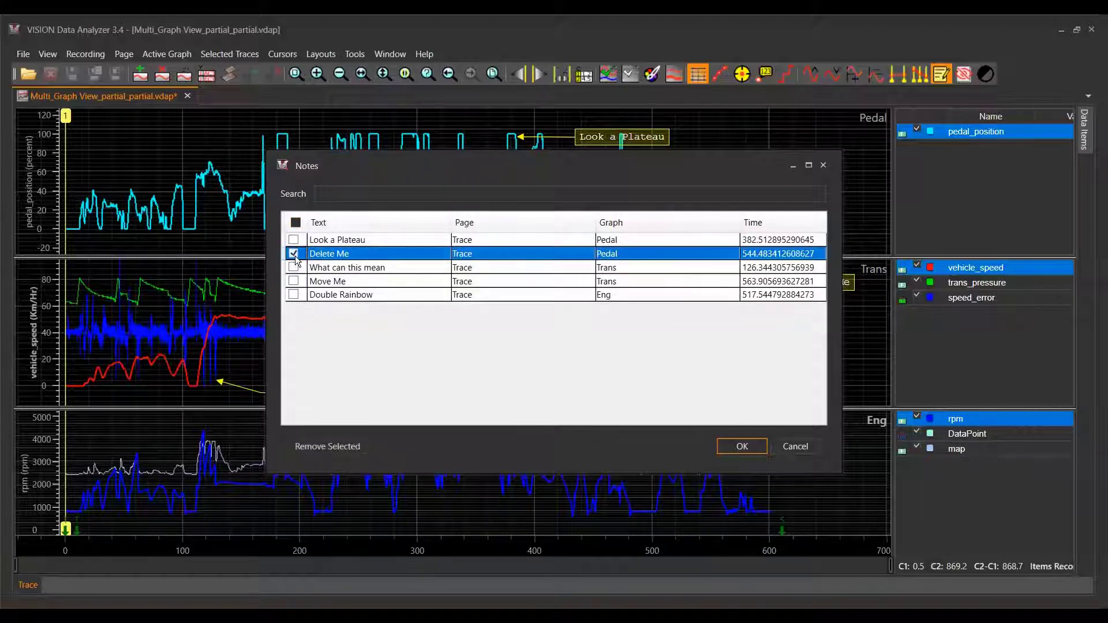
pyautogui.click(343, 443)
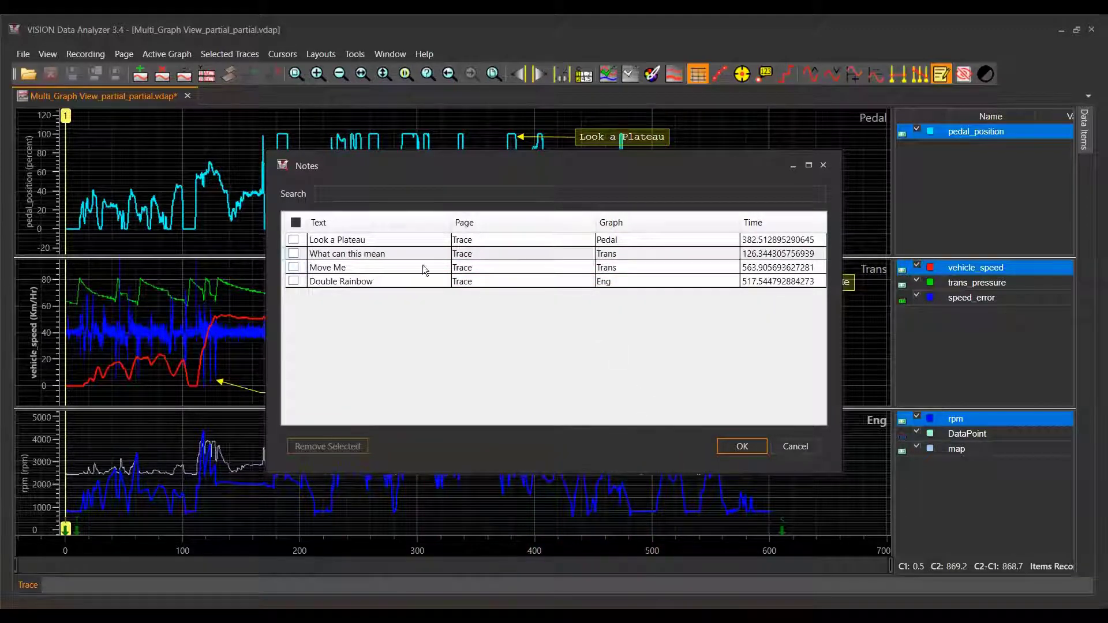
# - Change the text of the "Look a Plateau" note in the list to "Look a Peak"
pyautogui.click(383, 242)
pyautogui.click(383, 242)
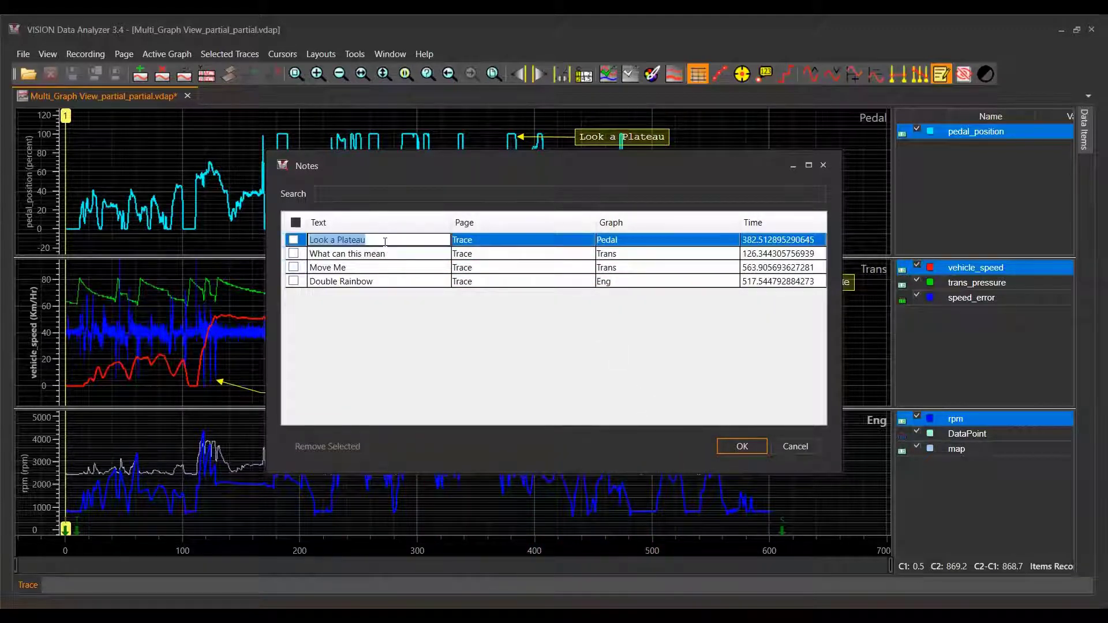
pyautogui.click(384, 241)
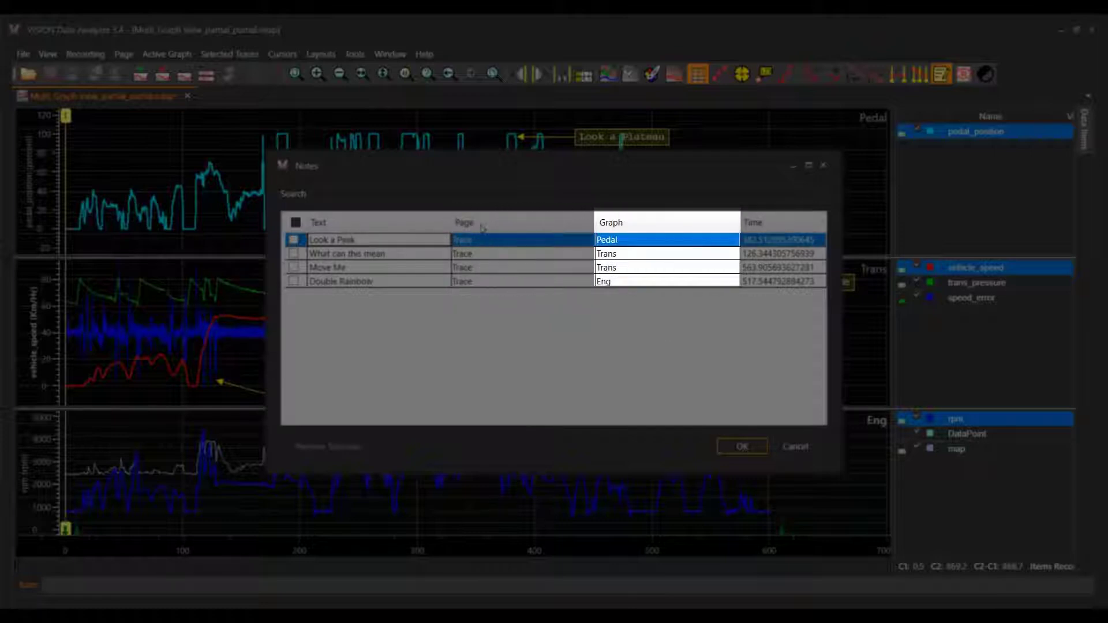
# - Select the listed notes one after another to examine the page, graph and time of each
pyautogui.click(471, 254)
pyautogui.click(476, 268)
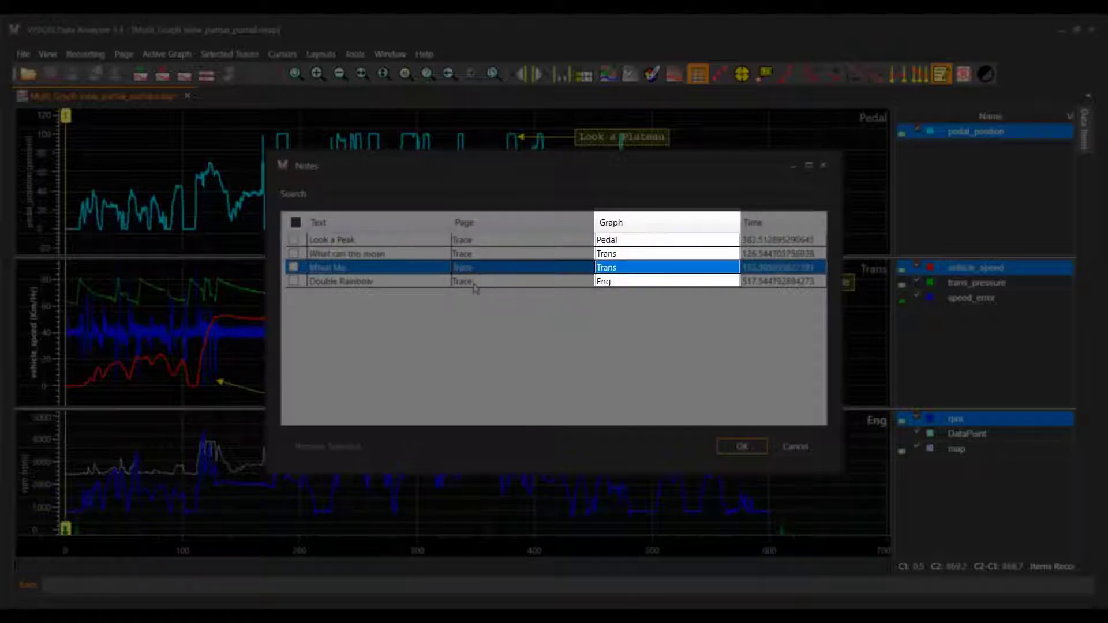
pyautogui.click(474, 286)
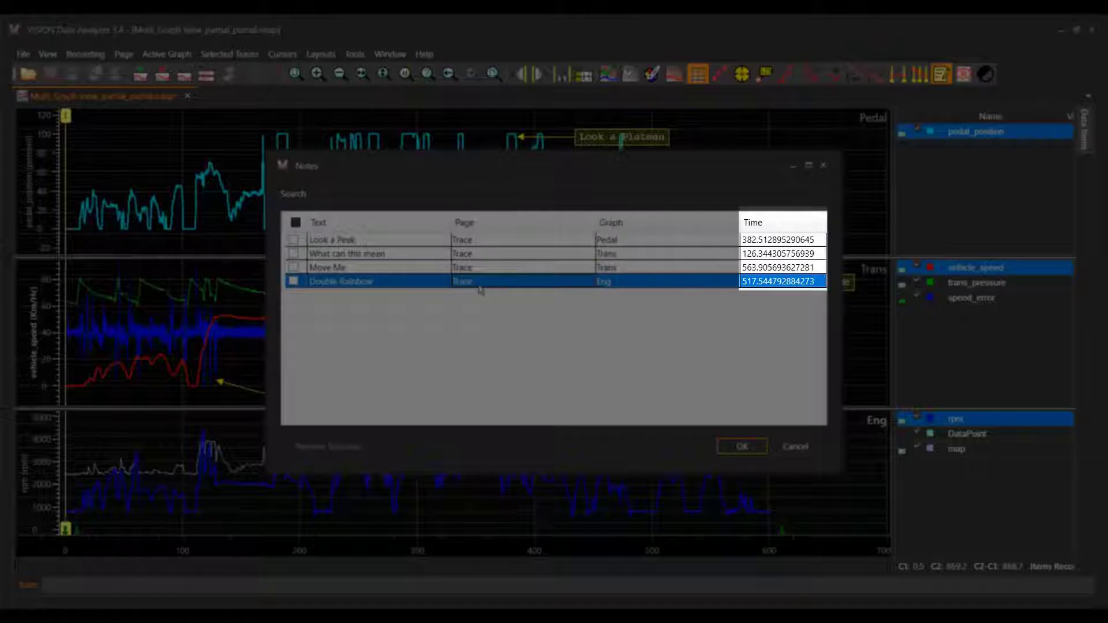
pyautogui.click(626, 256)
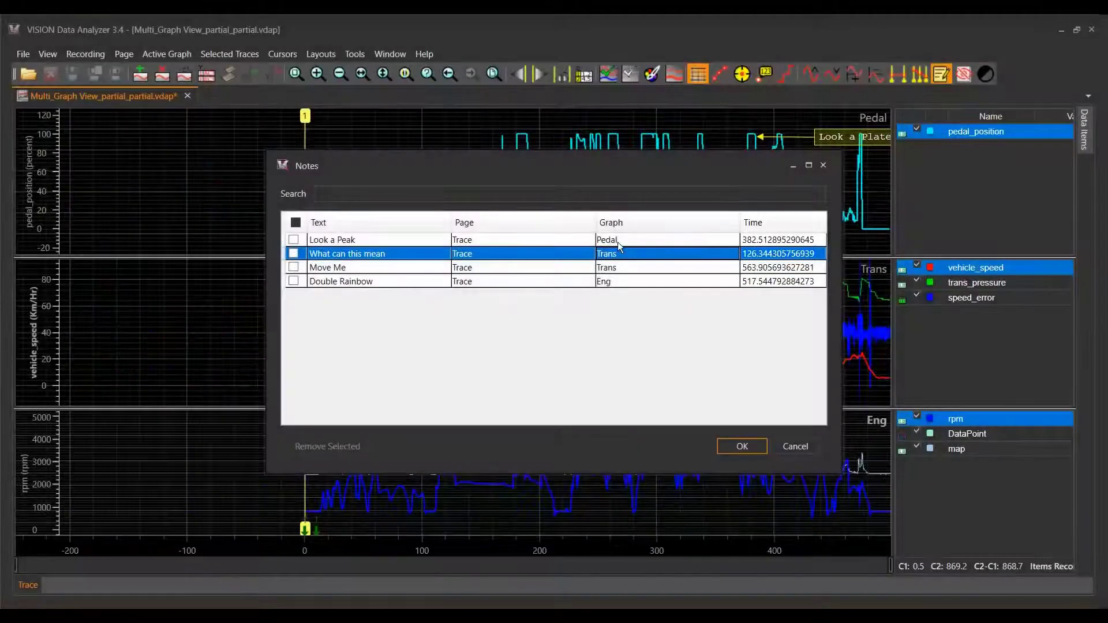
pyautogui.click(617, 242)
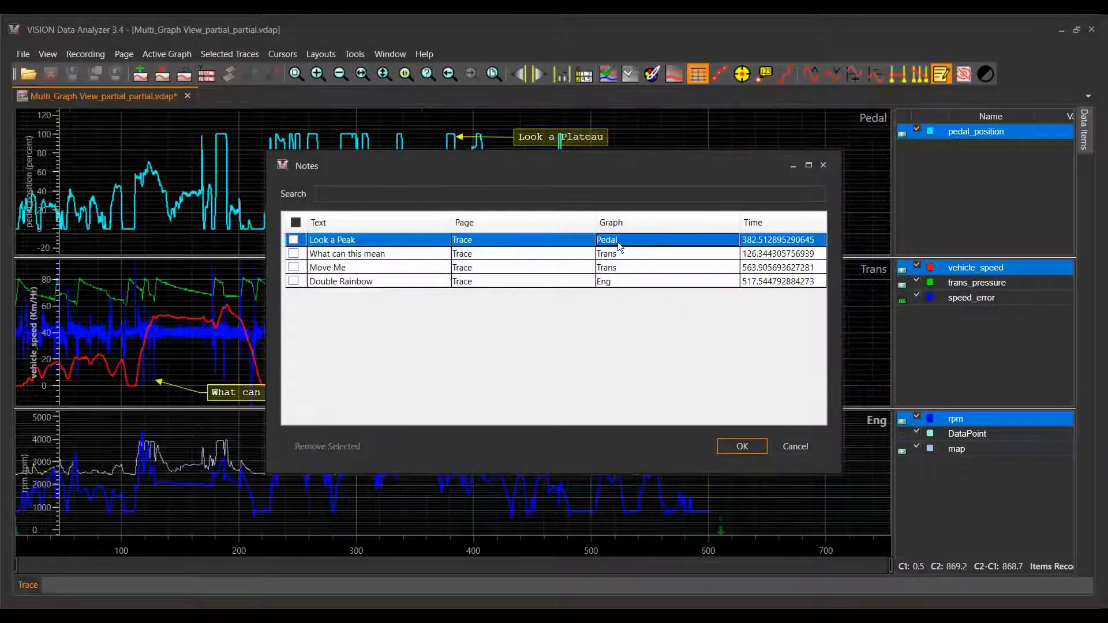
# - Set the time of the "Move Me" note to 263.905693627281 and accept the changes to the notes
pyautogui.click(744, 268)
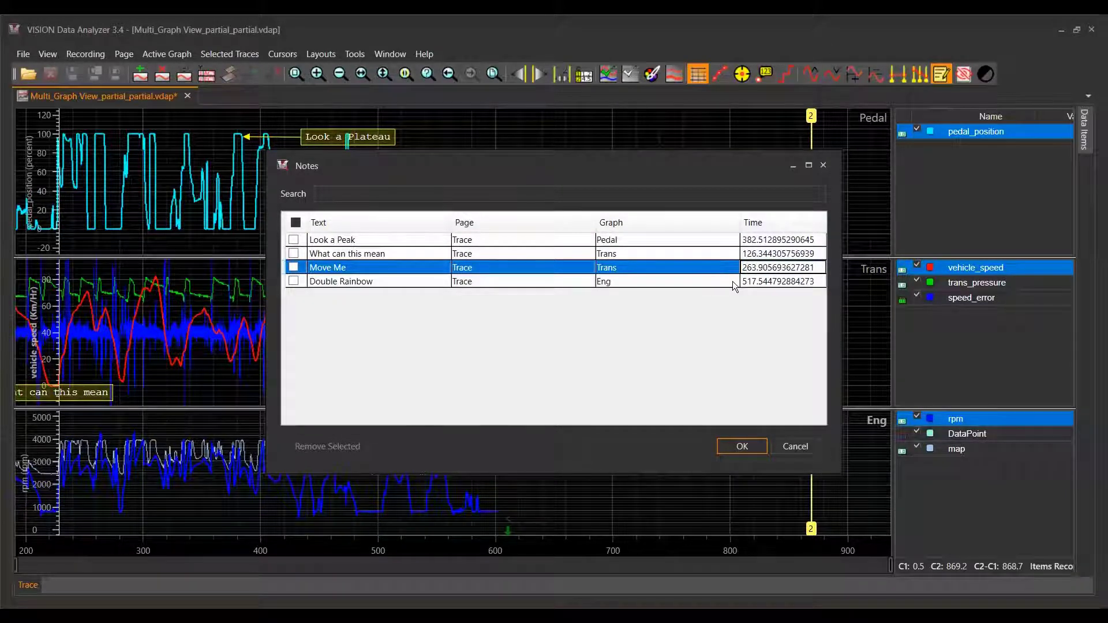
pyautogui.click(762, 283)
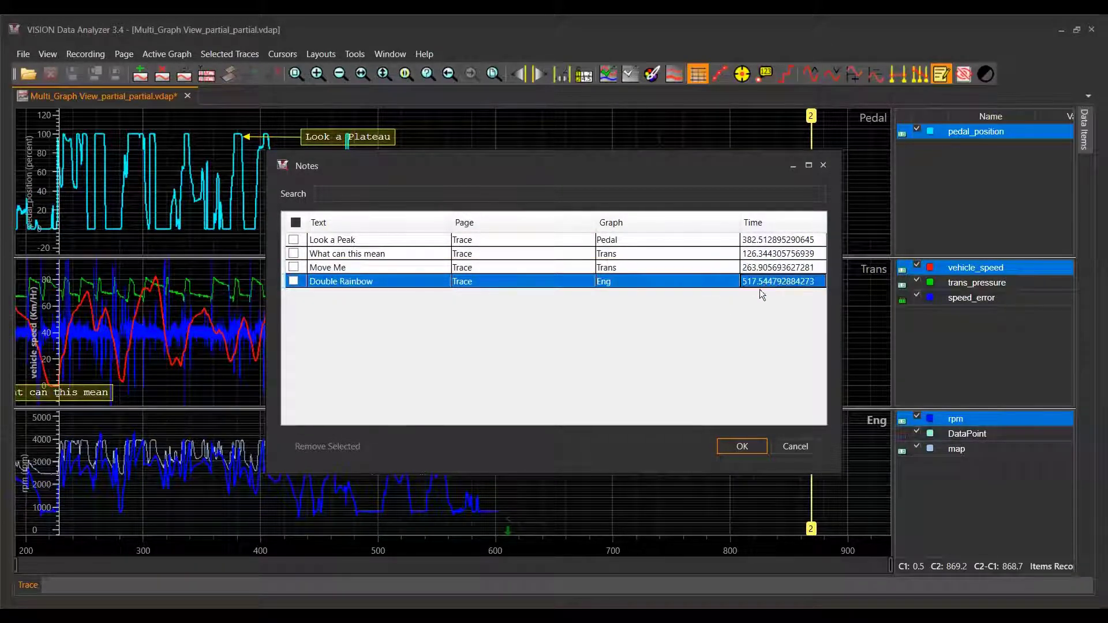
pyautogui.click(741, 447)
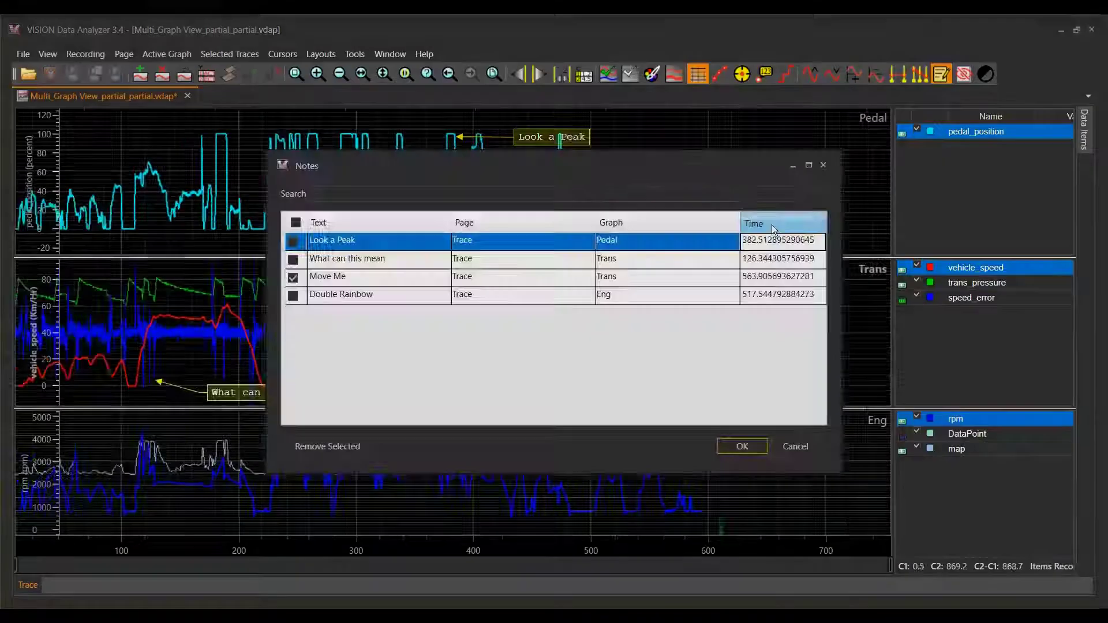
# - Sort the notes list by time in both directions and by note text
pyautogui.click(772, 225)
pyautogui.click(771, 224)
pyautogui.click(771, 224)
pyautogui.click(771, 224)
pyautogui.click(771, 224)
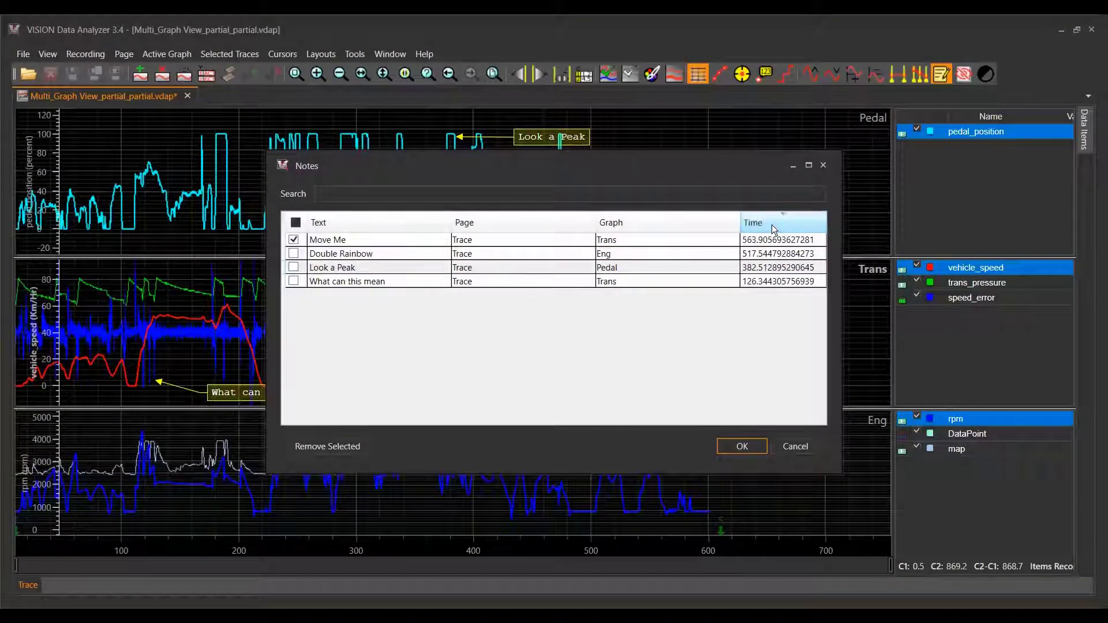
pyautogui.click(771, 224)
pyautogui.click(338, 224)
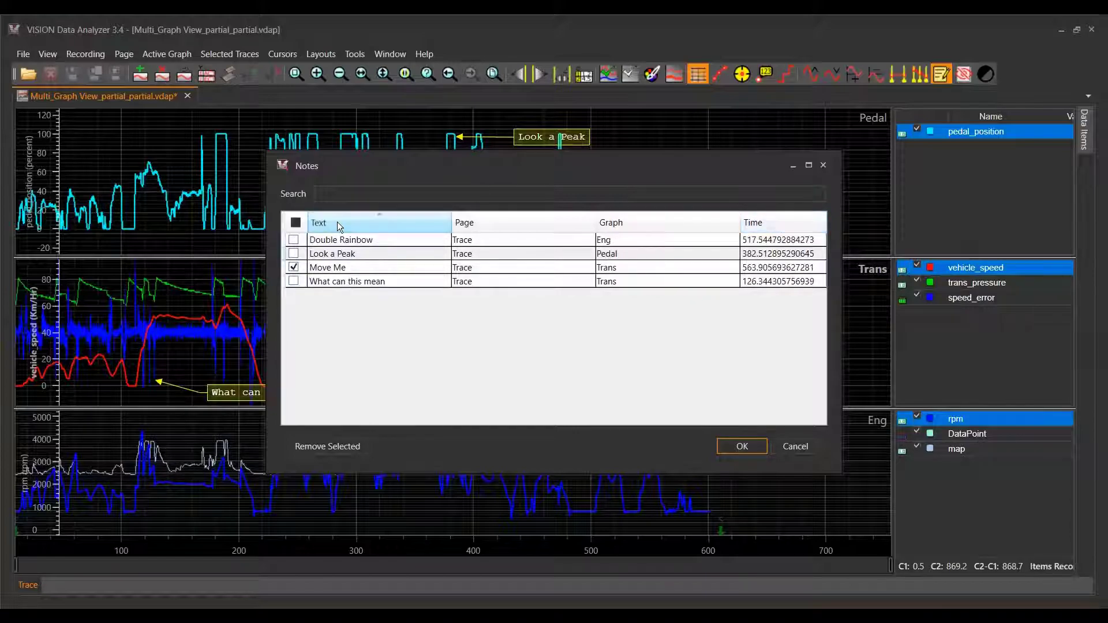
pyautogui.click(338, 224)
pyautogui.click(338, 224)
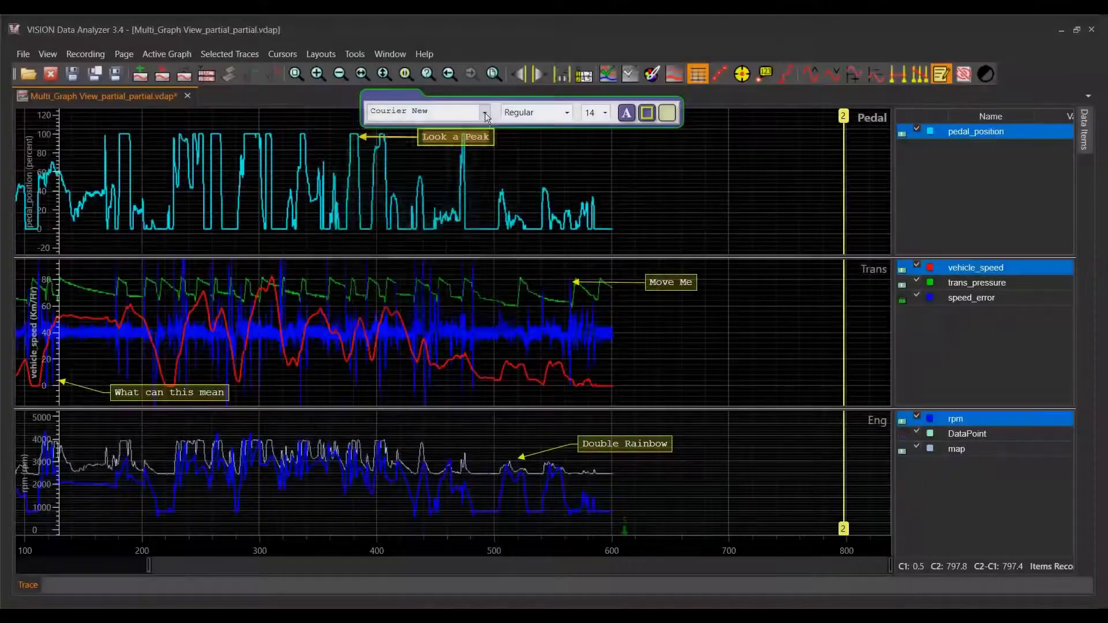
# - Format the text of the "Look a Peak" note as Arial, Condensed Bold, size 20
pyautogui.click(484, 112)
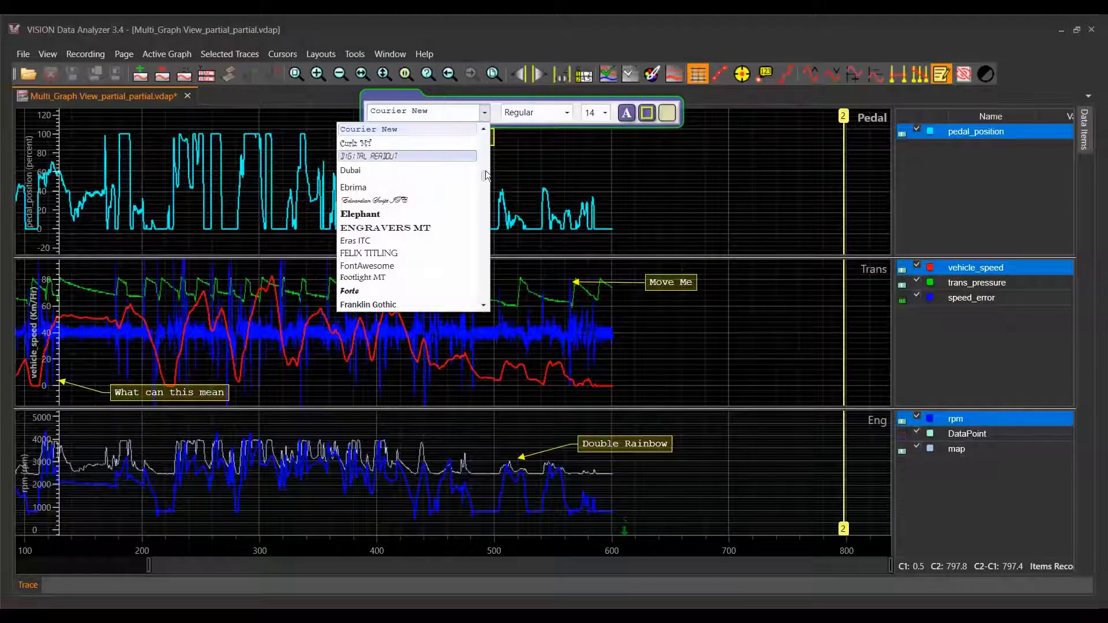
pyautogui.moveTo(486, 174); pyautogui.dragTo(488, 147)
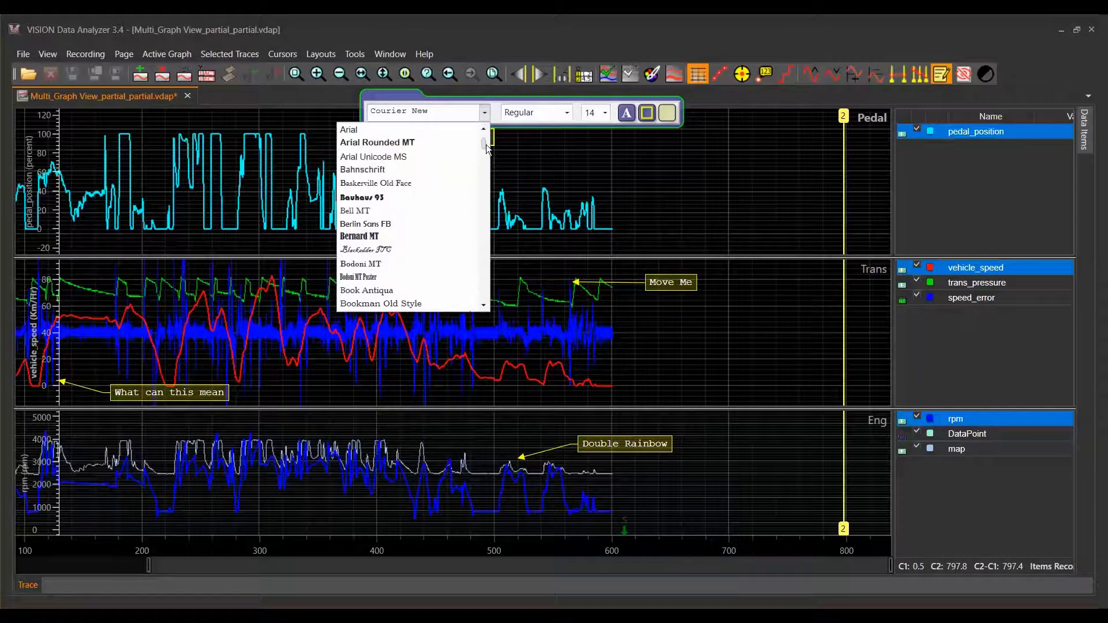
pyautogui.click(407, 131)
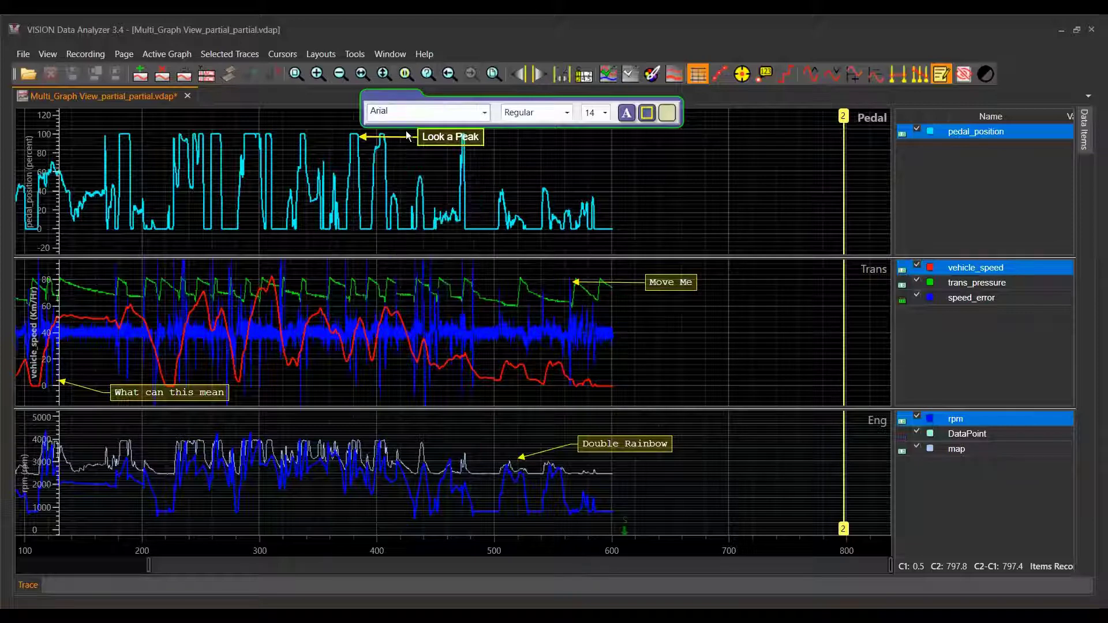
pyautogui.click(565, 115)
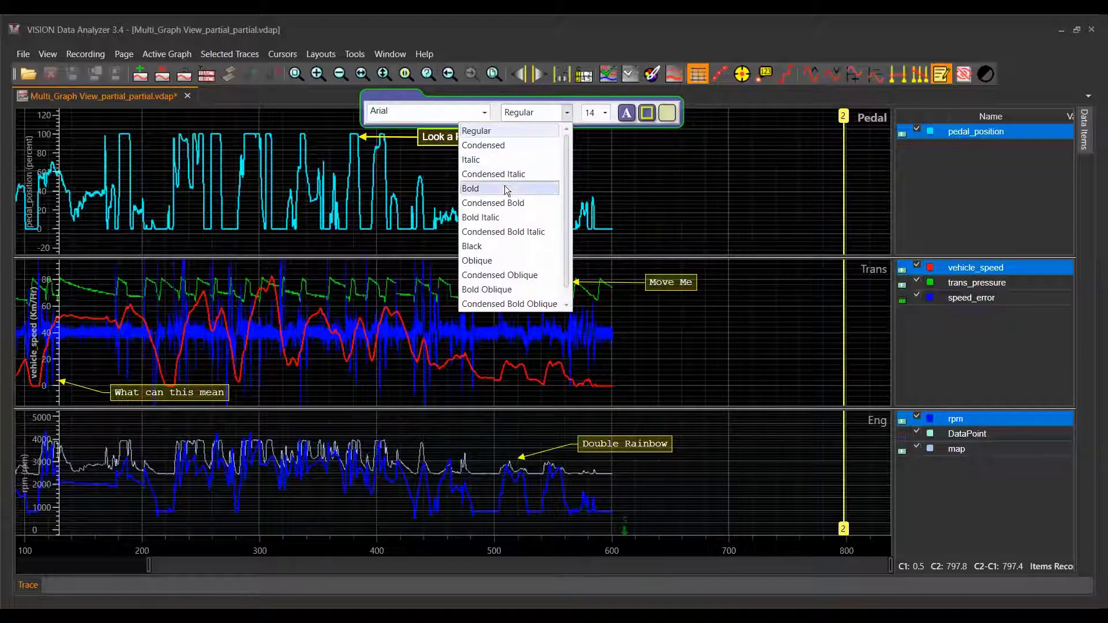
pyautogui.click(497, 204)
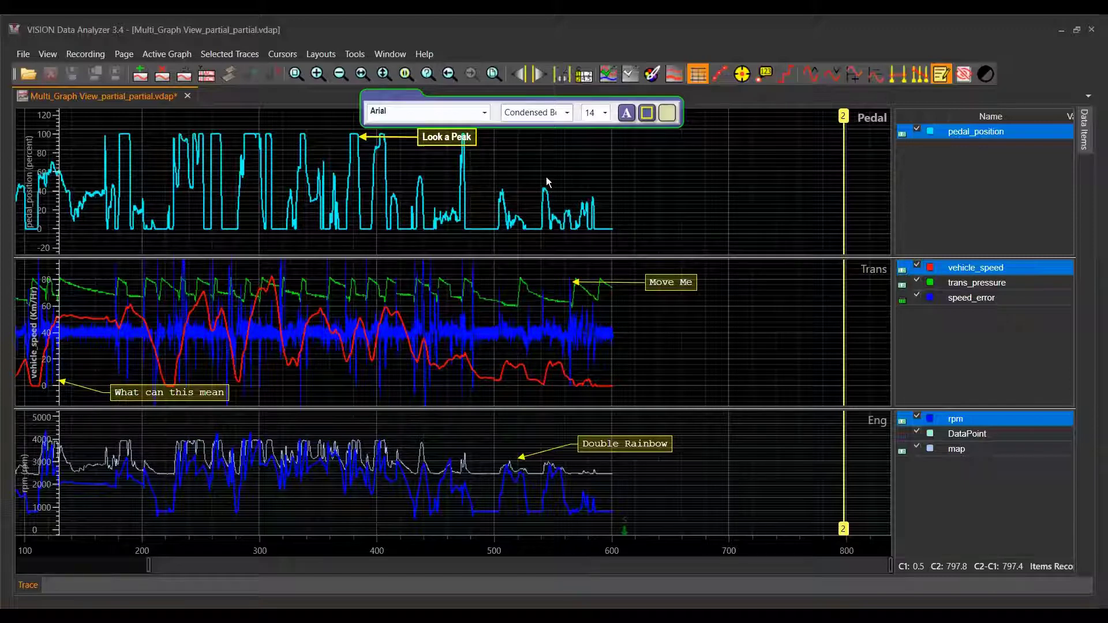
pyautogui.click(605, 114)
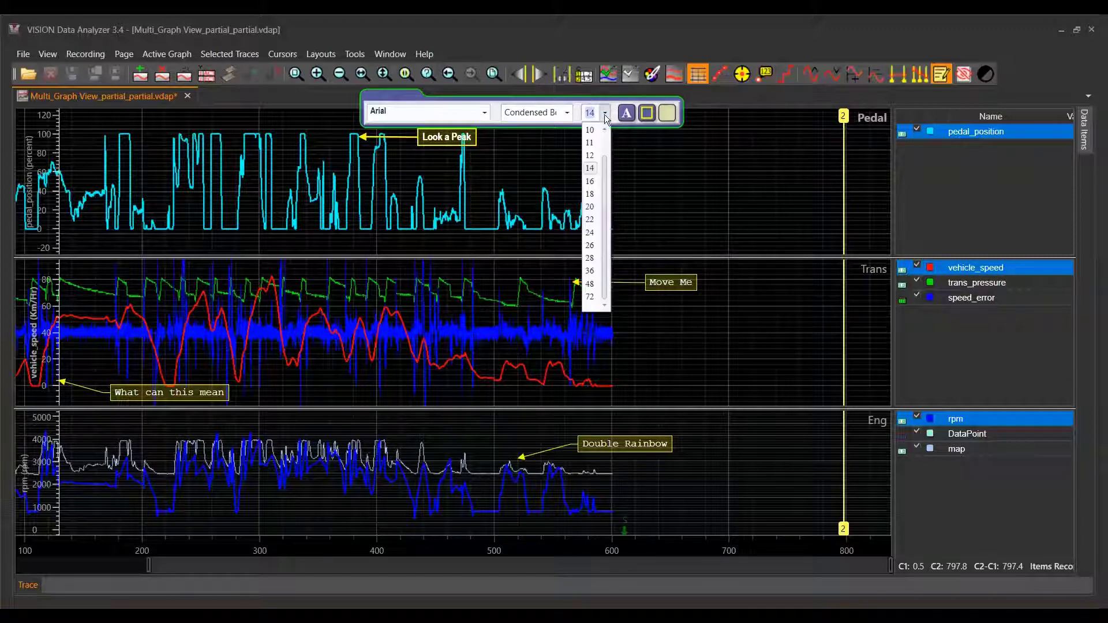
pyautogui.click(589, 209)
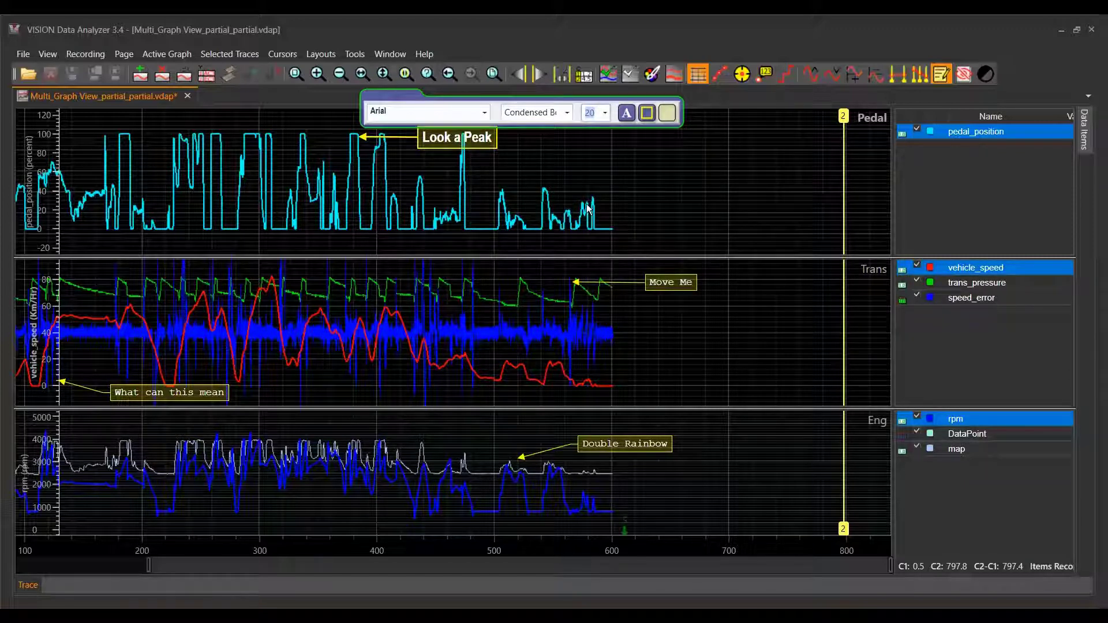
# - Set the "Look a Peak" note's font color to green (RGB 14, 230, 107) and its border color to magenta (RGB 213, 31, 210)
pyautogui.click(626, 114)
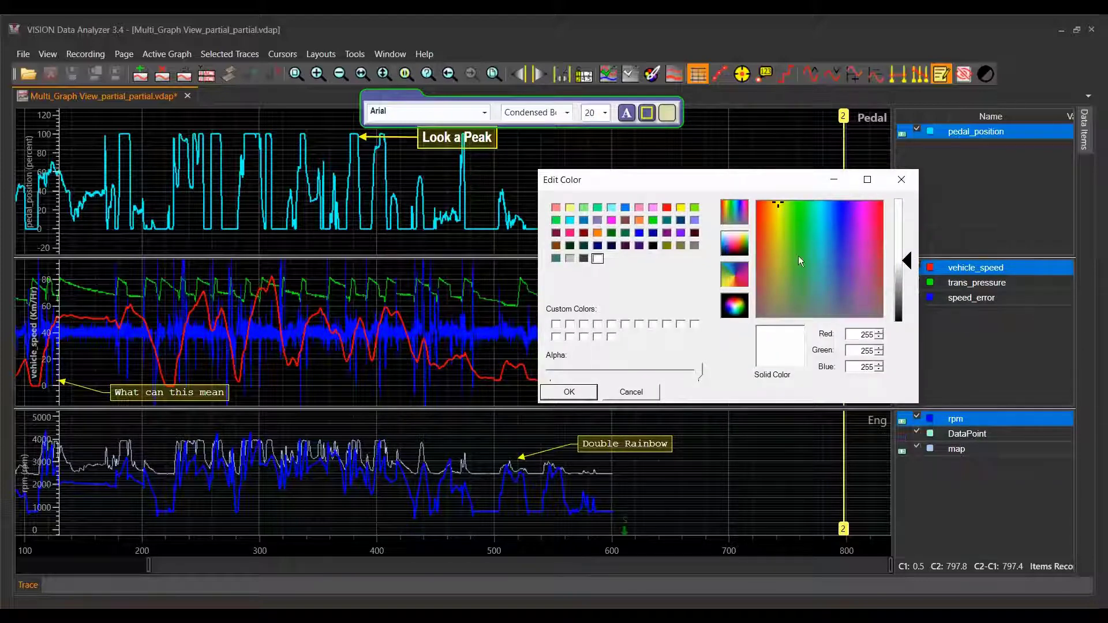
pyautogui.click(809, 225)
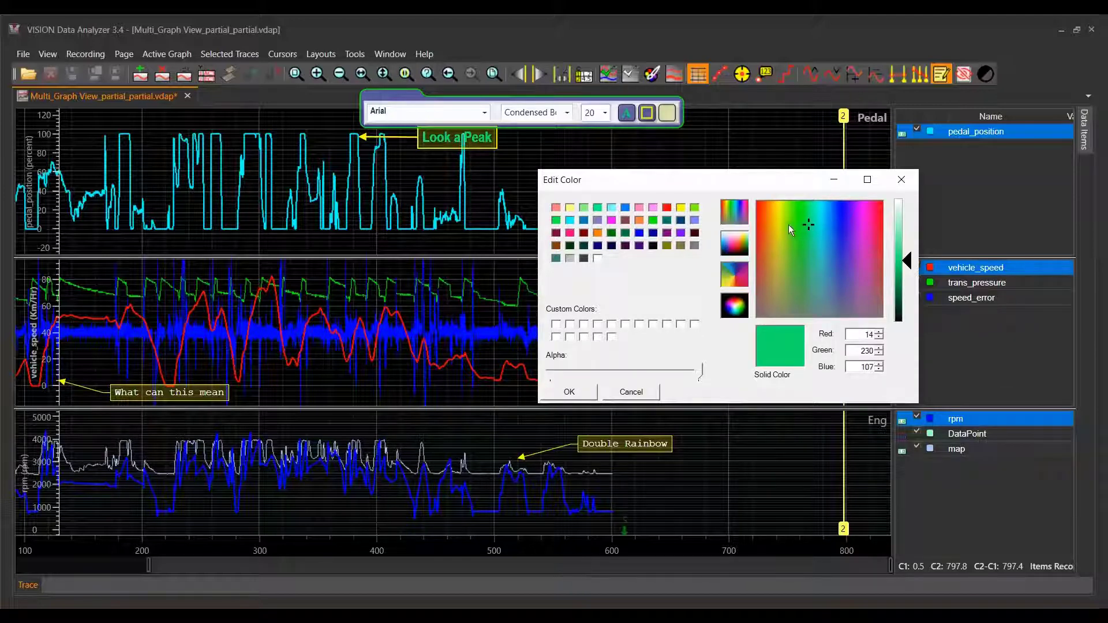
pyautogui.click(570, 393)
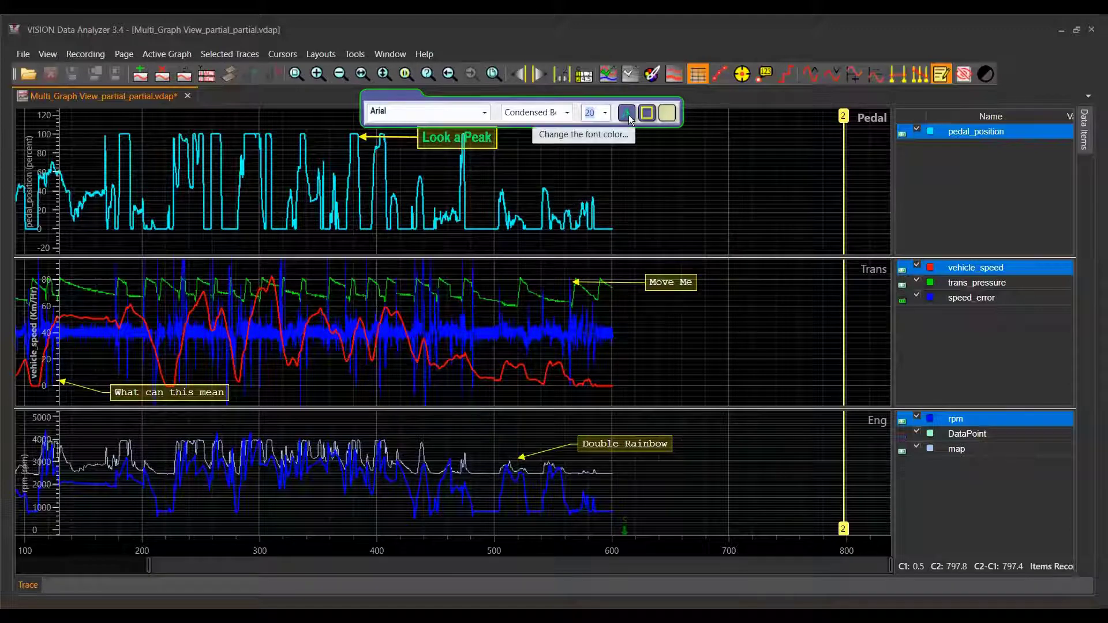
pyautogui.click(648, 113)
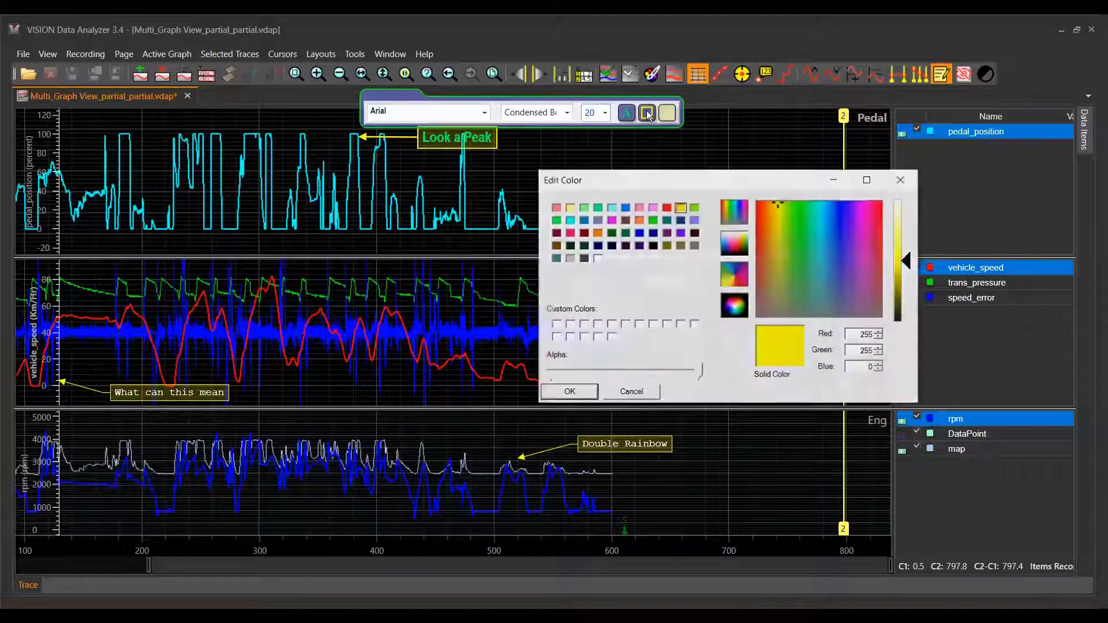
pyautogui.click(863, 241)
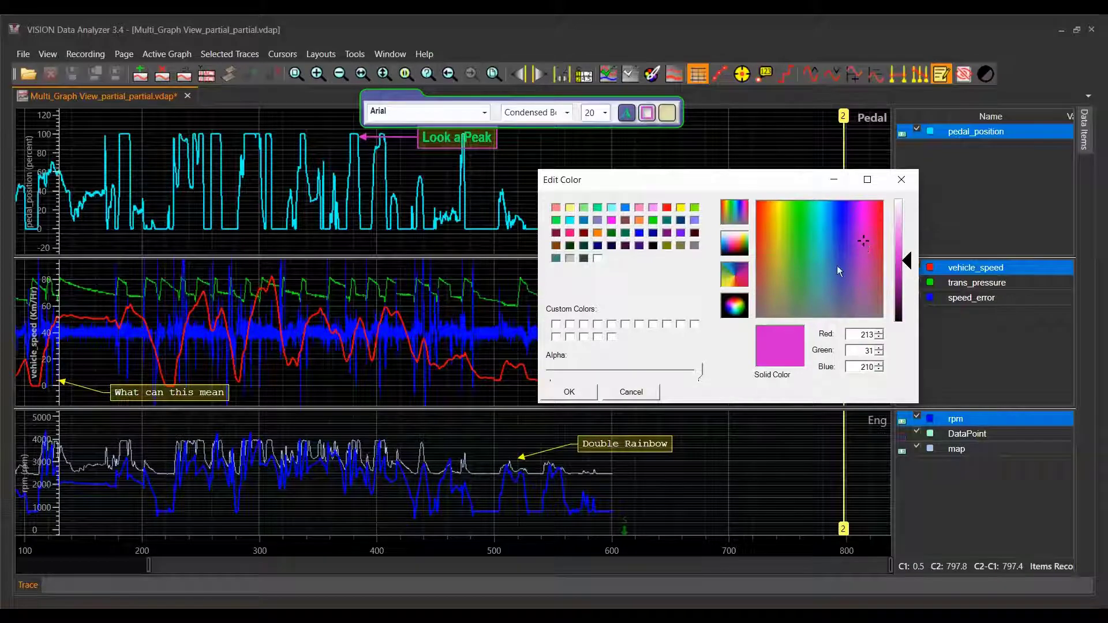
pyautogui.click(571, 392)
# - Open the background color of the "Look a Peak" note for editing
pyautogui.click(667, 115)
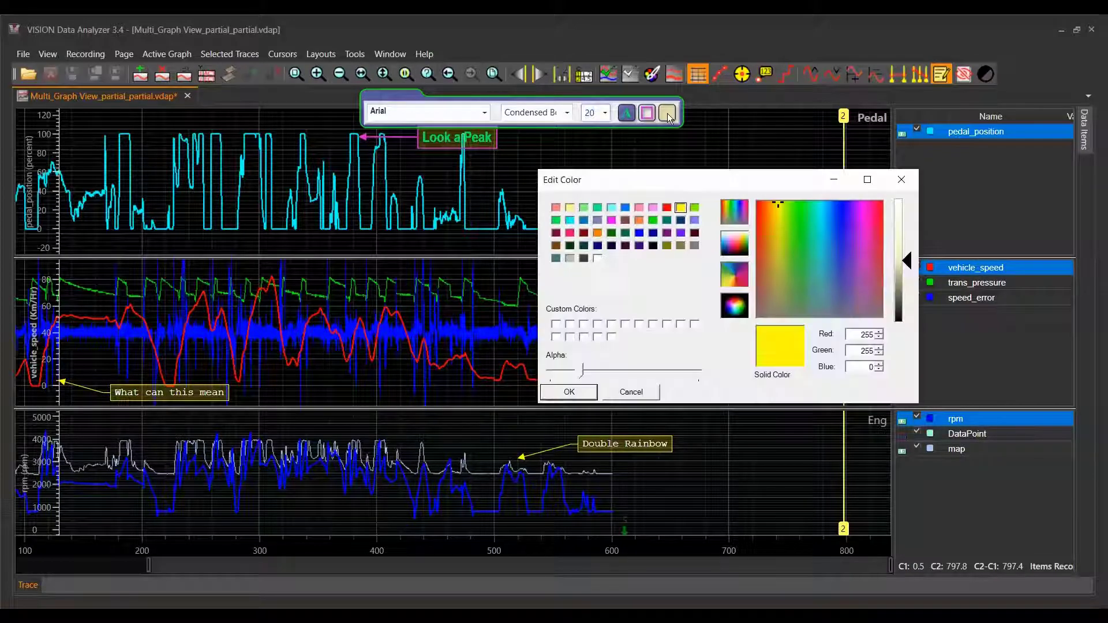